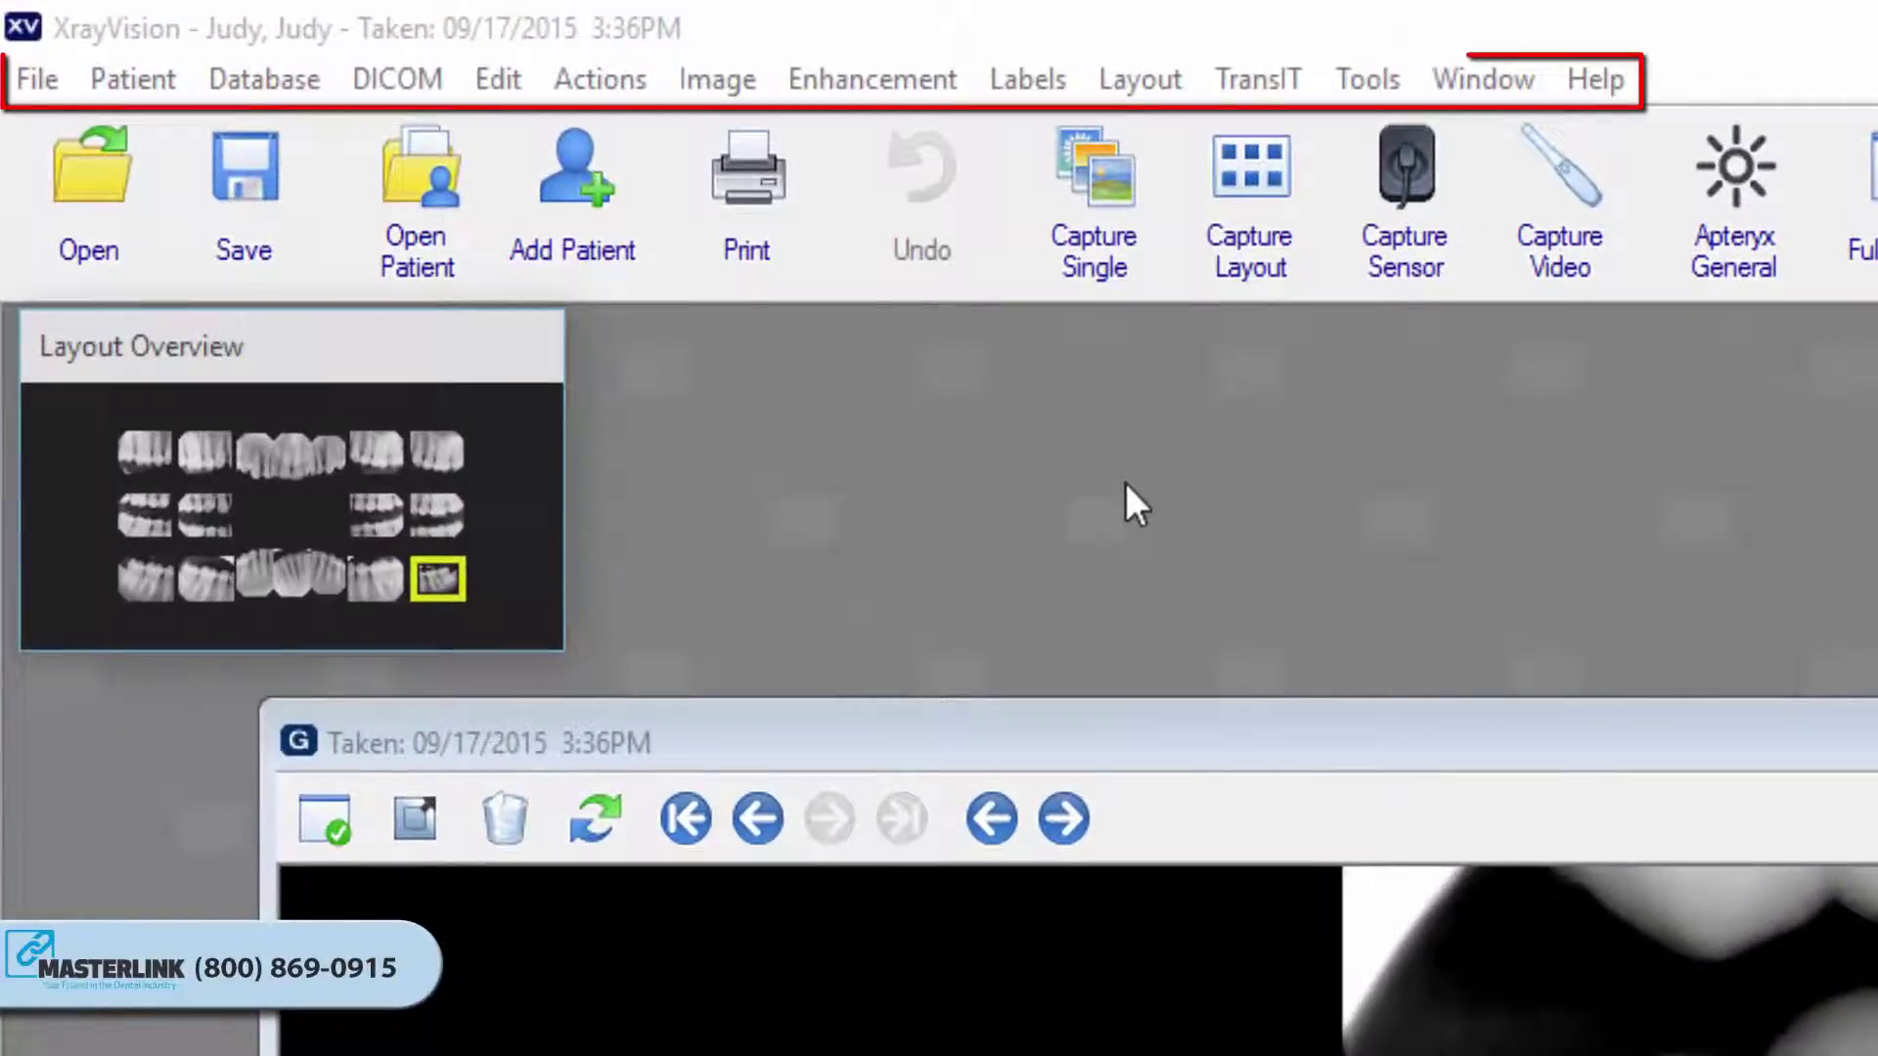
pyautogui.click(39, 80)
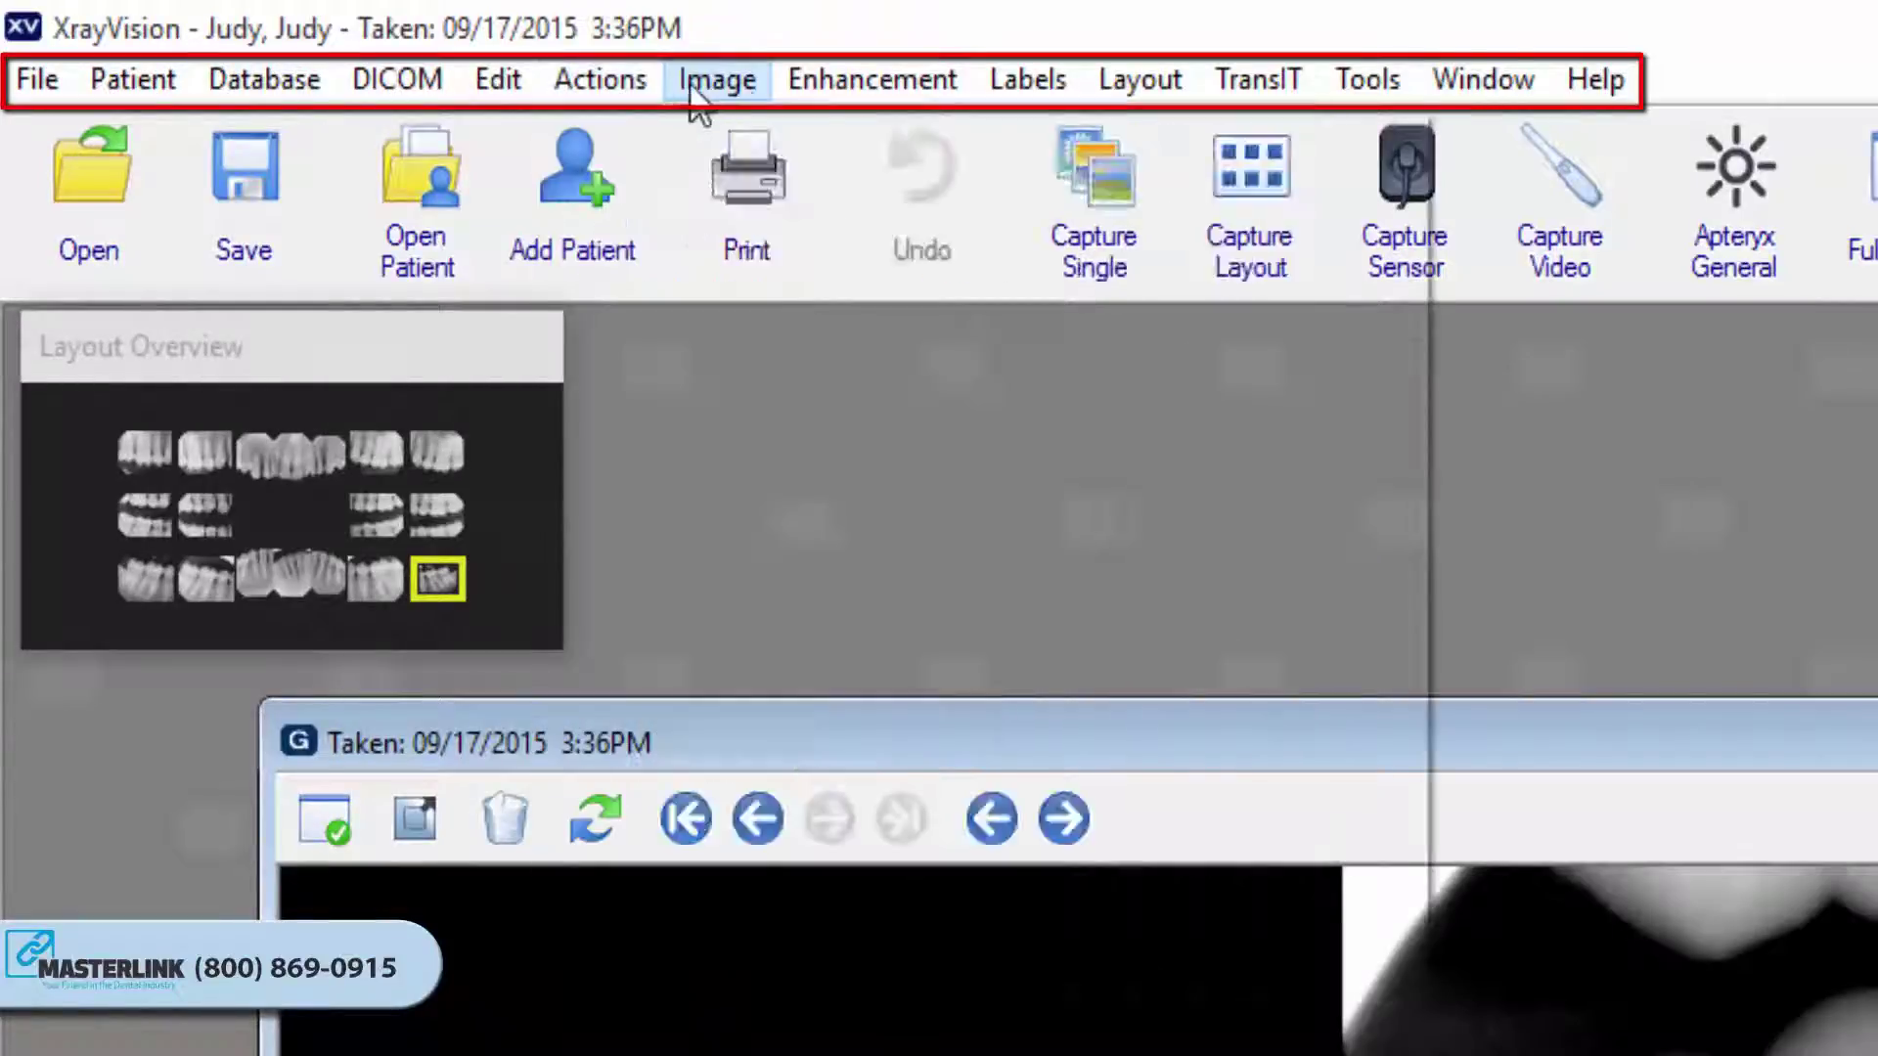
pyautogui.moveTo(847, 98)
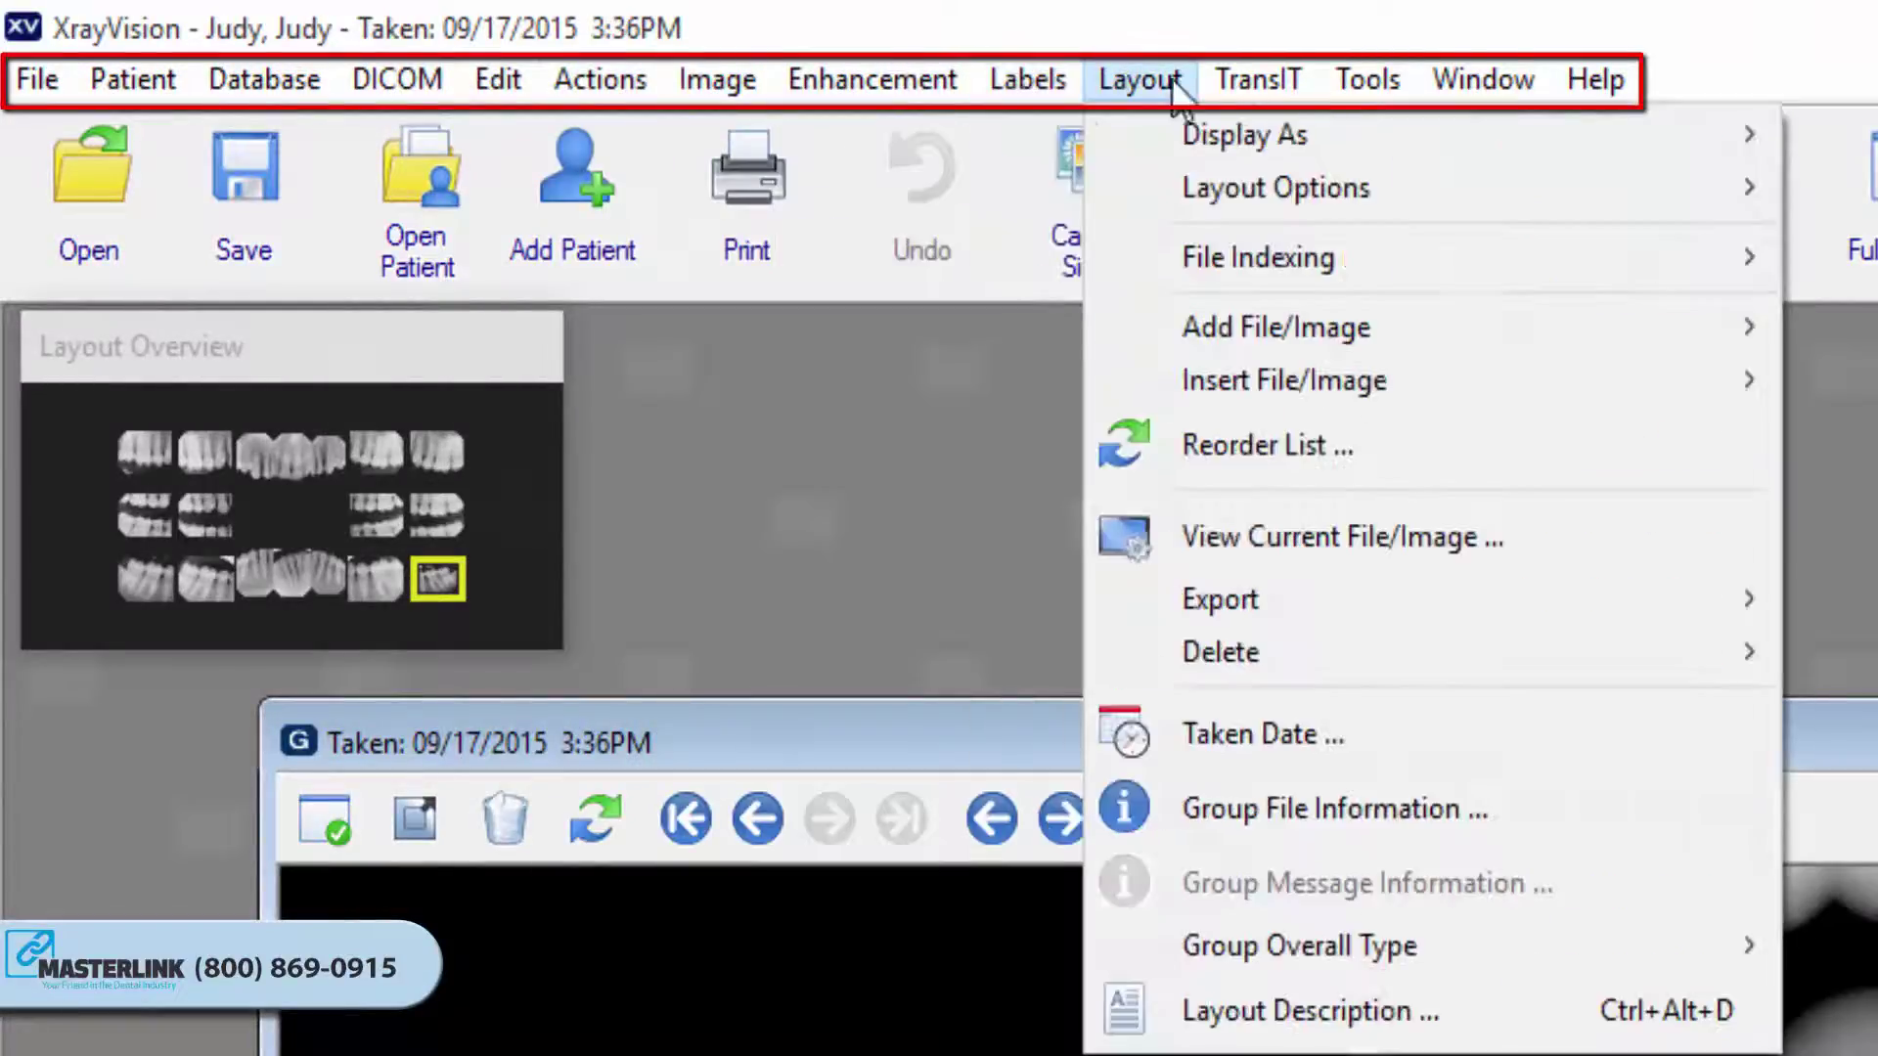
pyautogui.moveTo(1465, 76)
pyautogui.click(1594, 80)
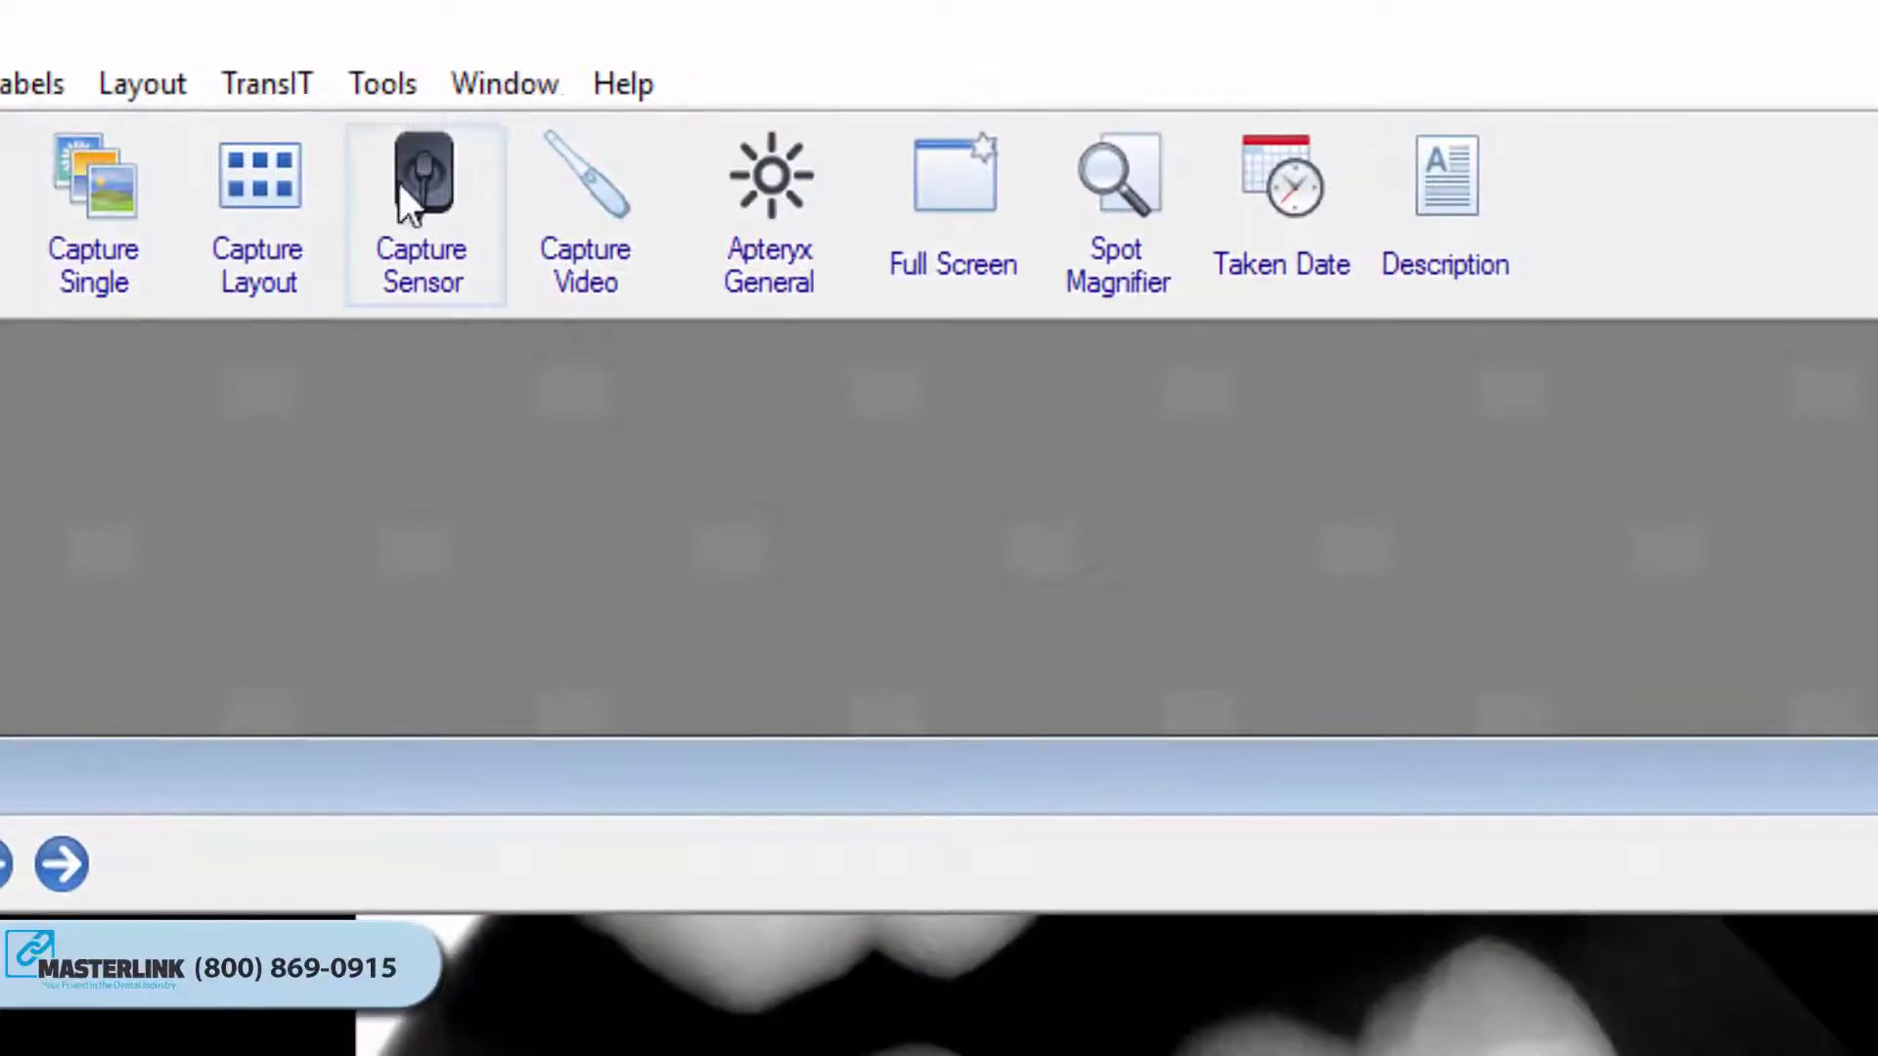
# Set the toolbar and toolbox button size to Very Large and return it to Large
pyautogui.click(386, 88)
pyautogui.moveTo(619, 438)
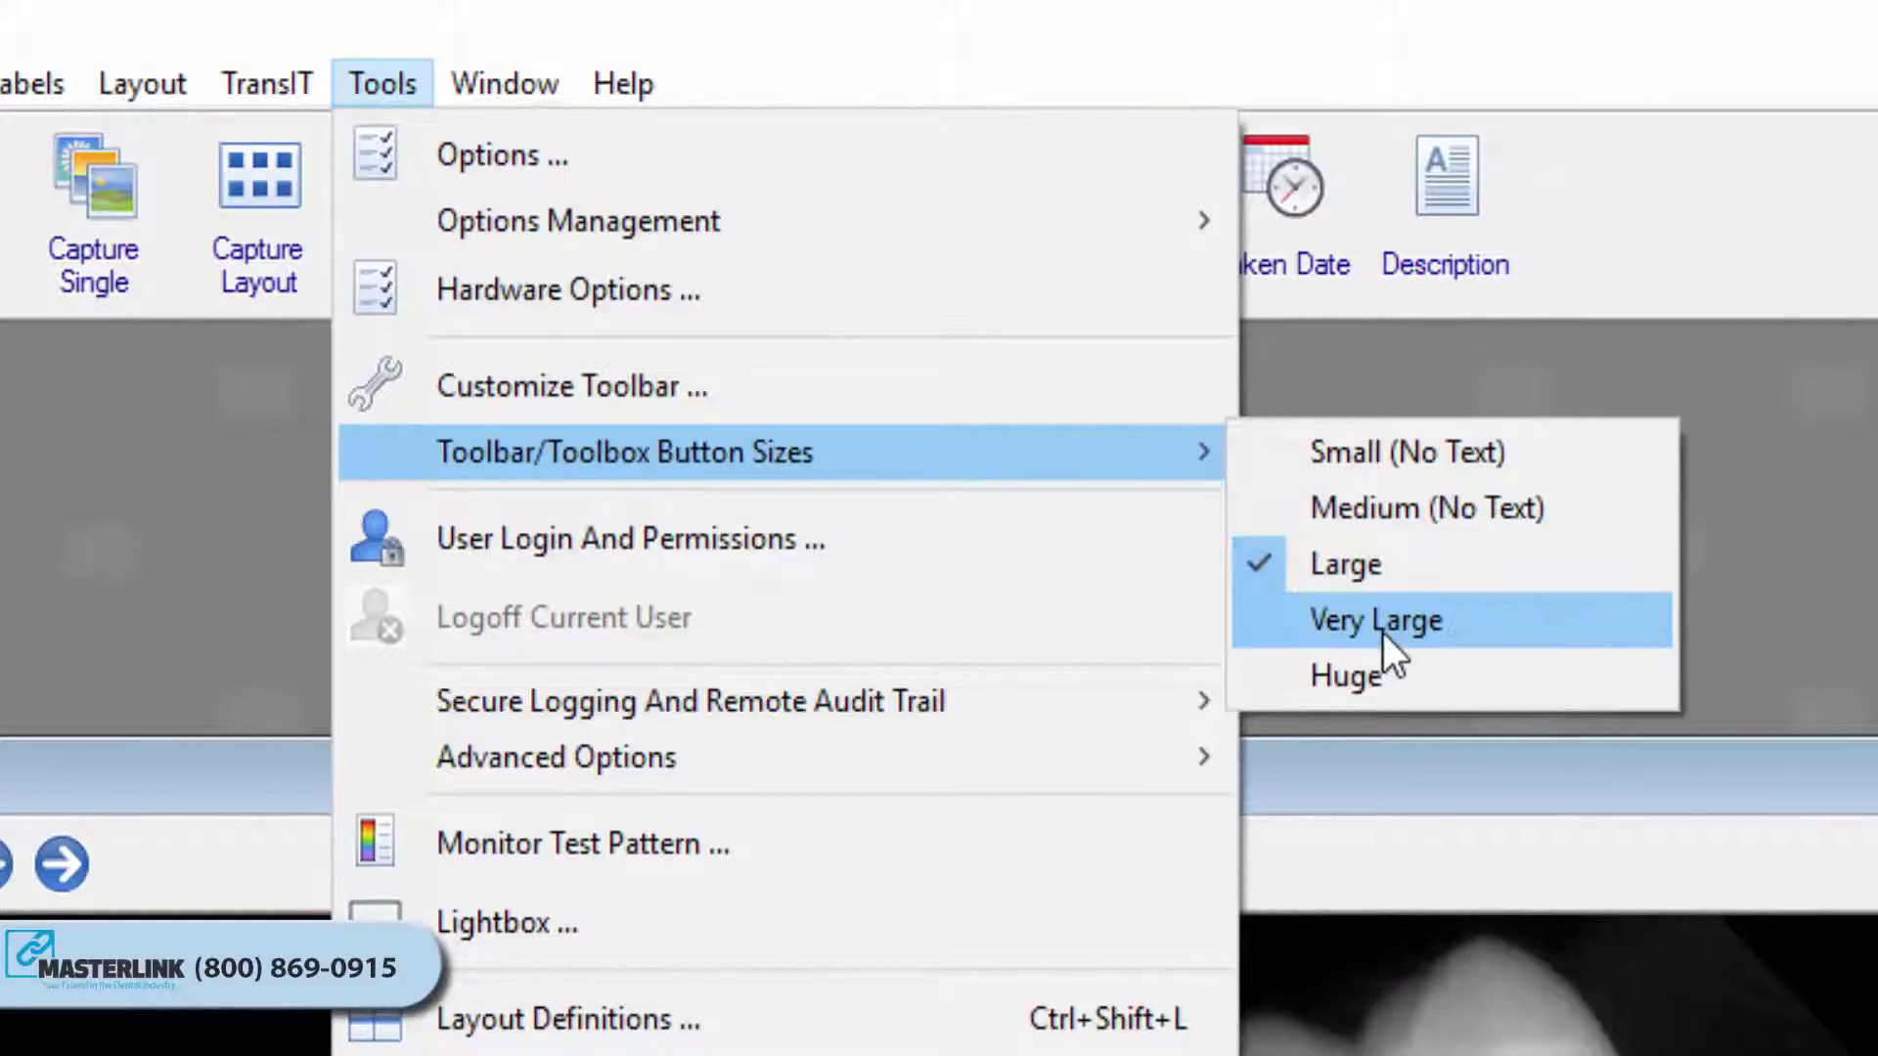
pyautogui.click(1272, 634)
pyautogui.click(377, 87)
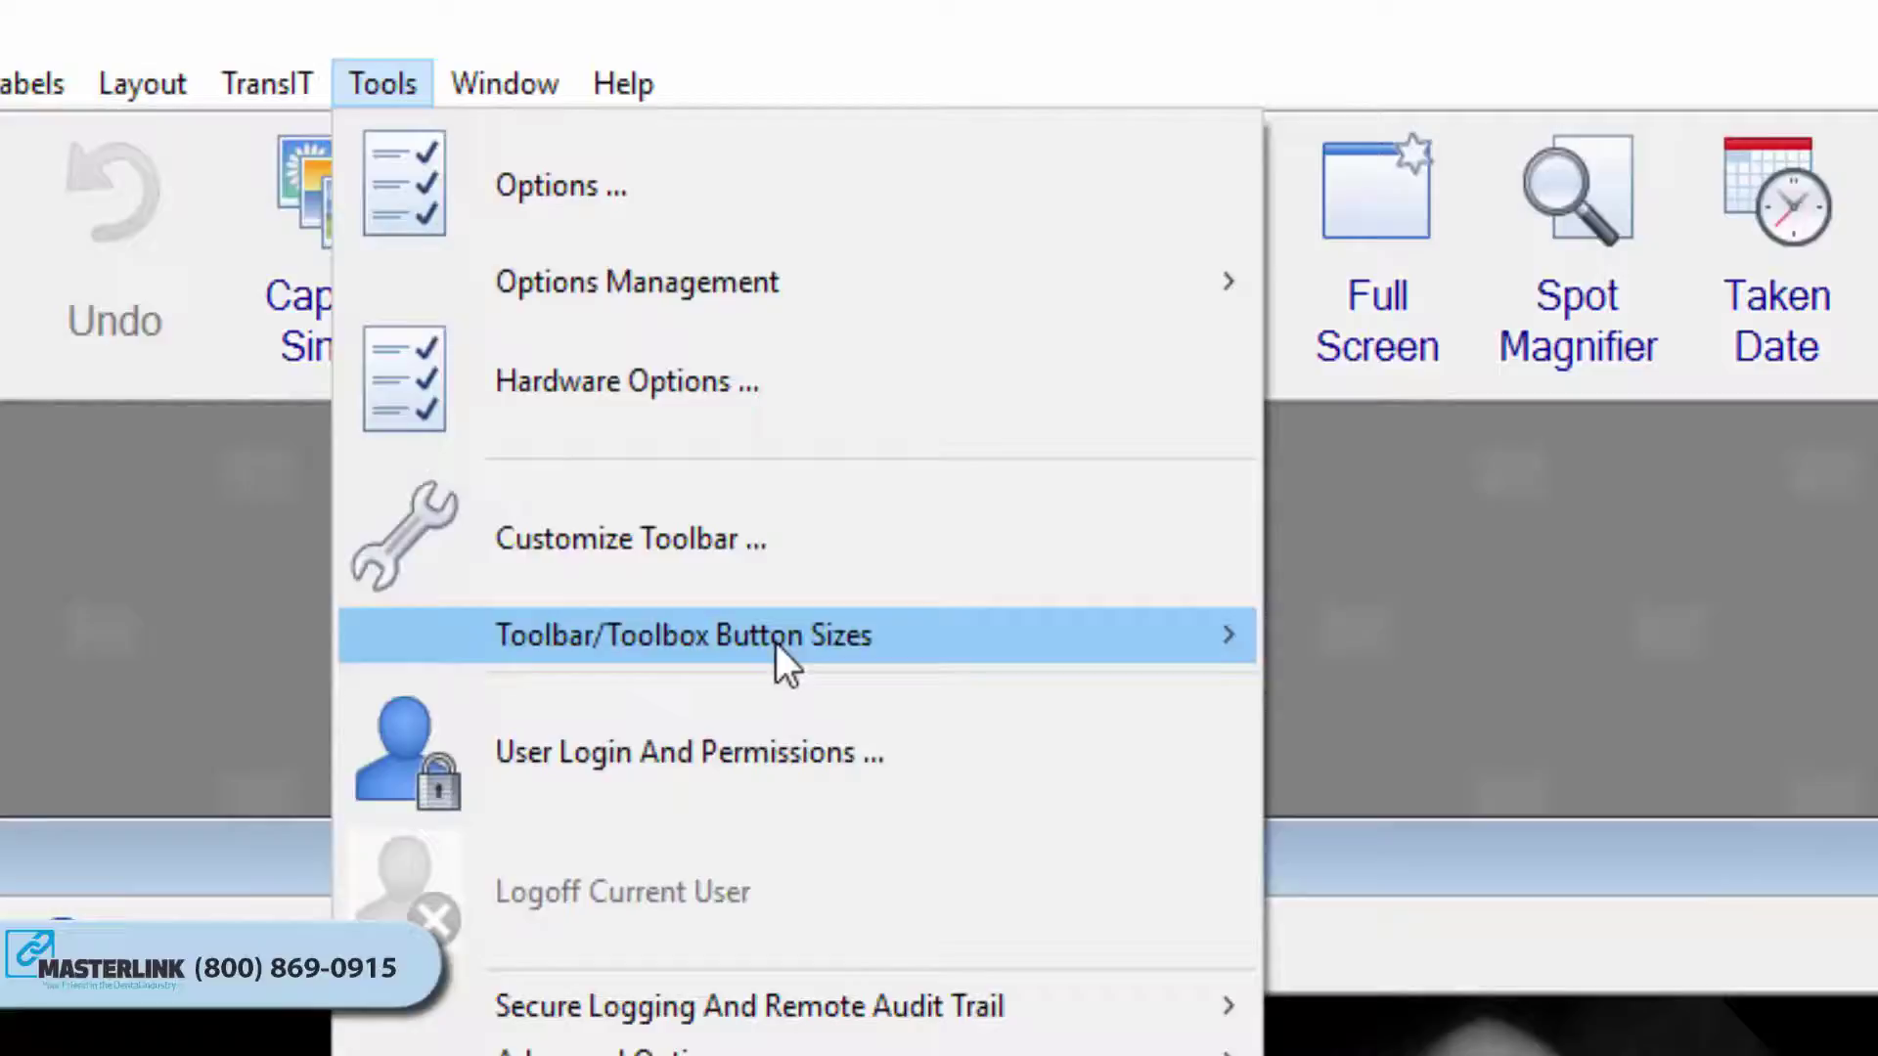
pyautogui.moveTo(777, 636)
pyautogui.click(1433, 759)
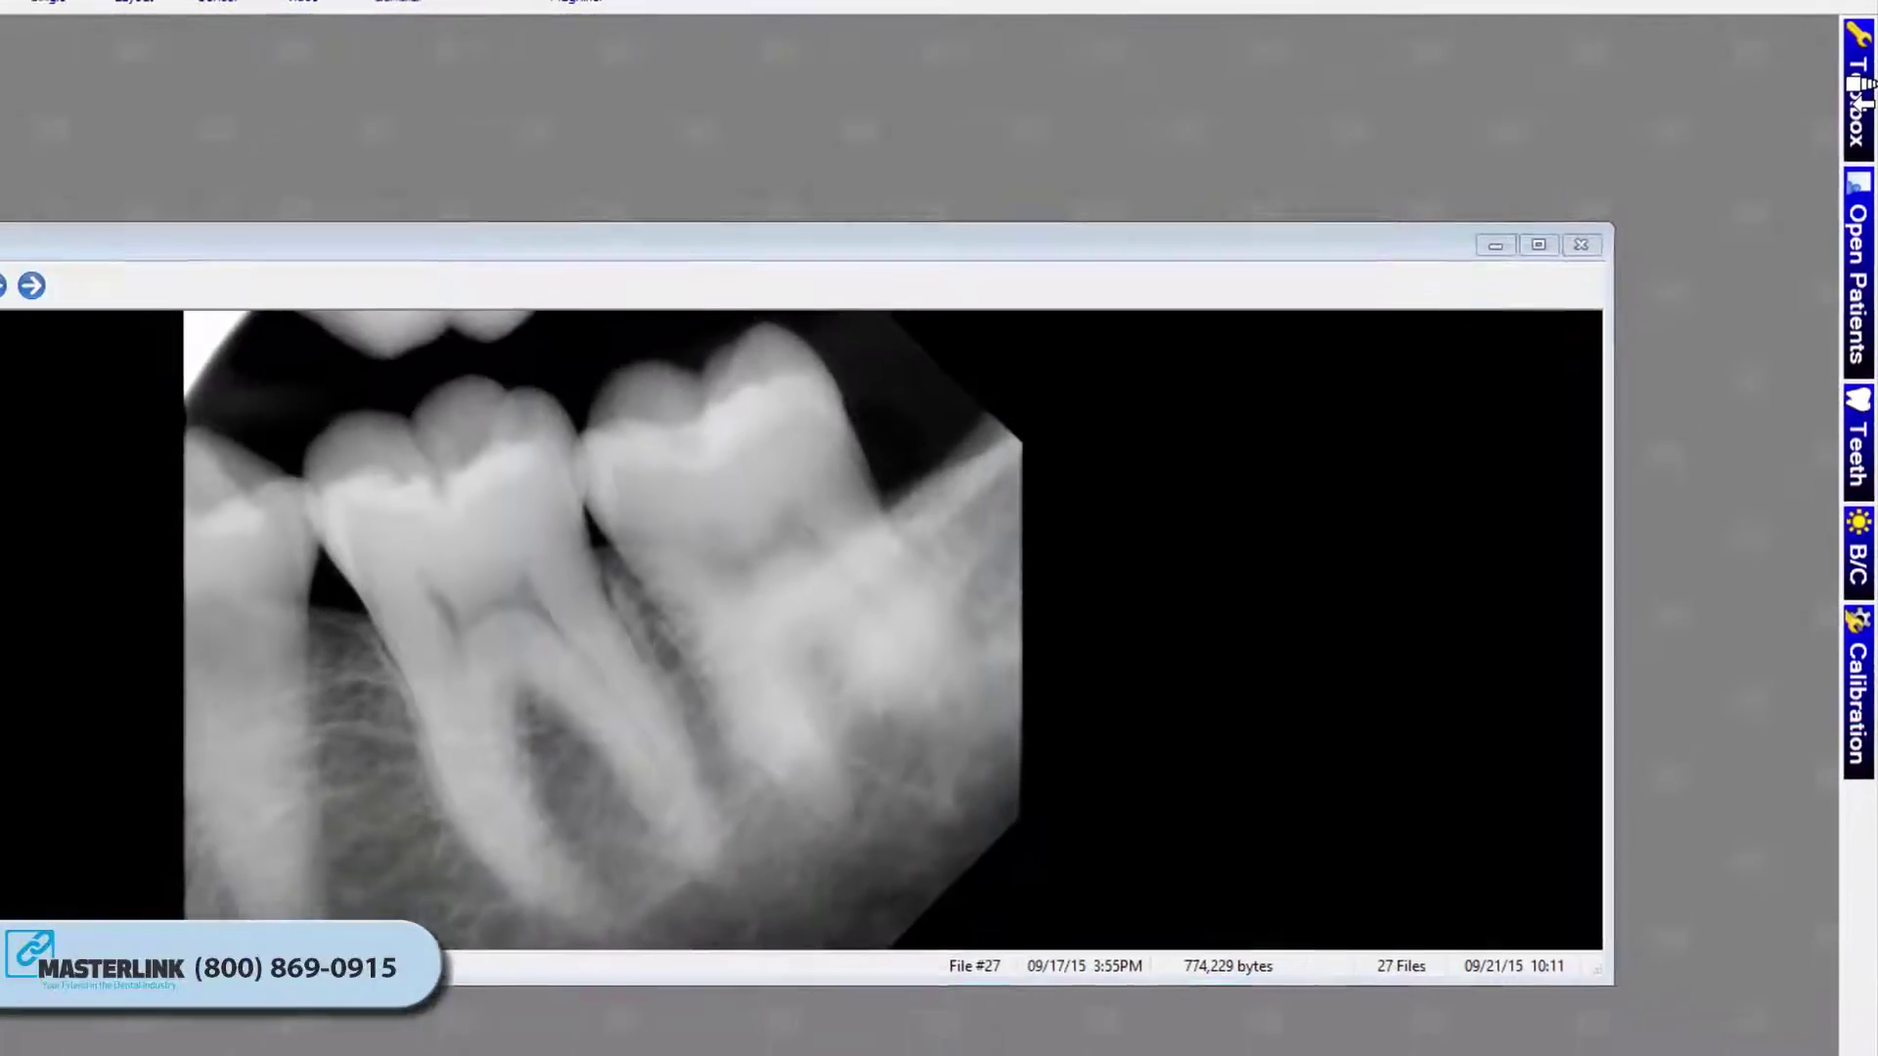
# Reveal the image toolbox, switch to the other open patient and return to the original patient
pyautogui.click(1851, 113)
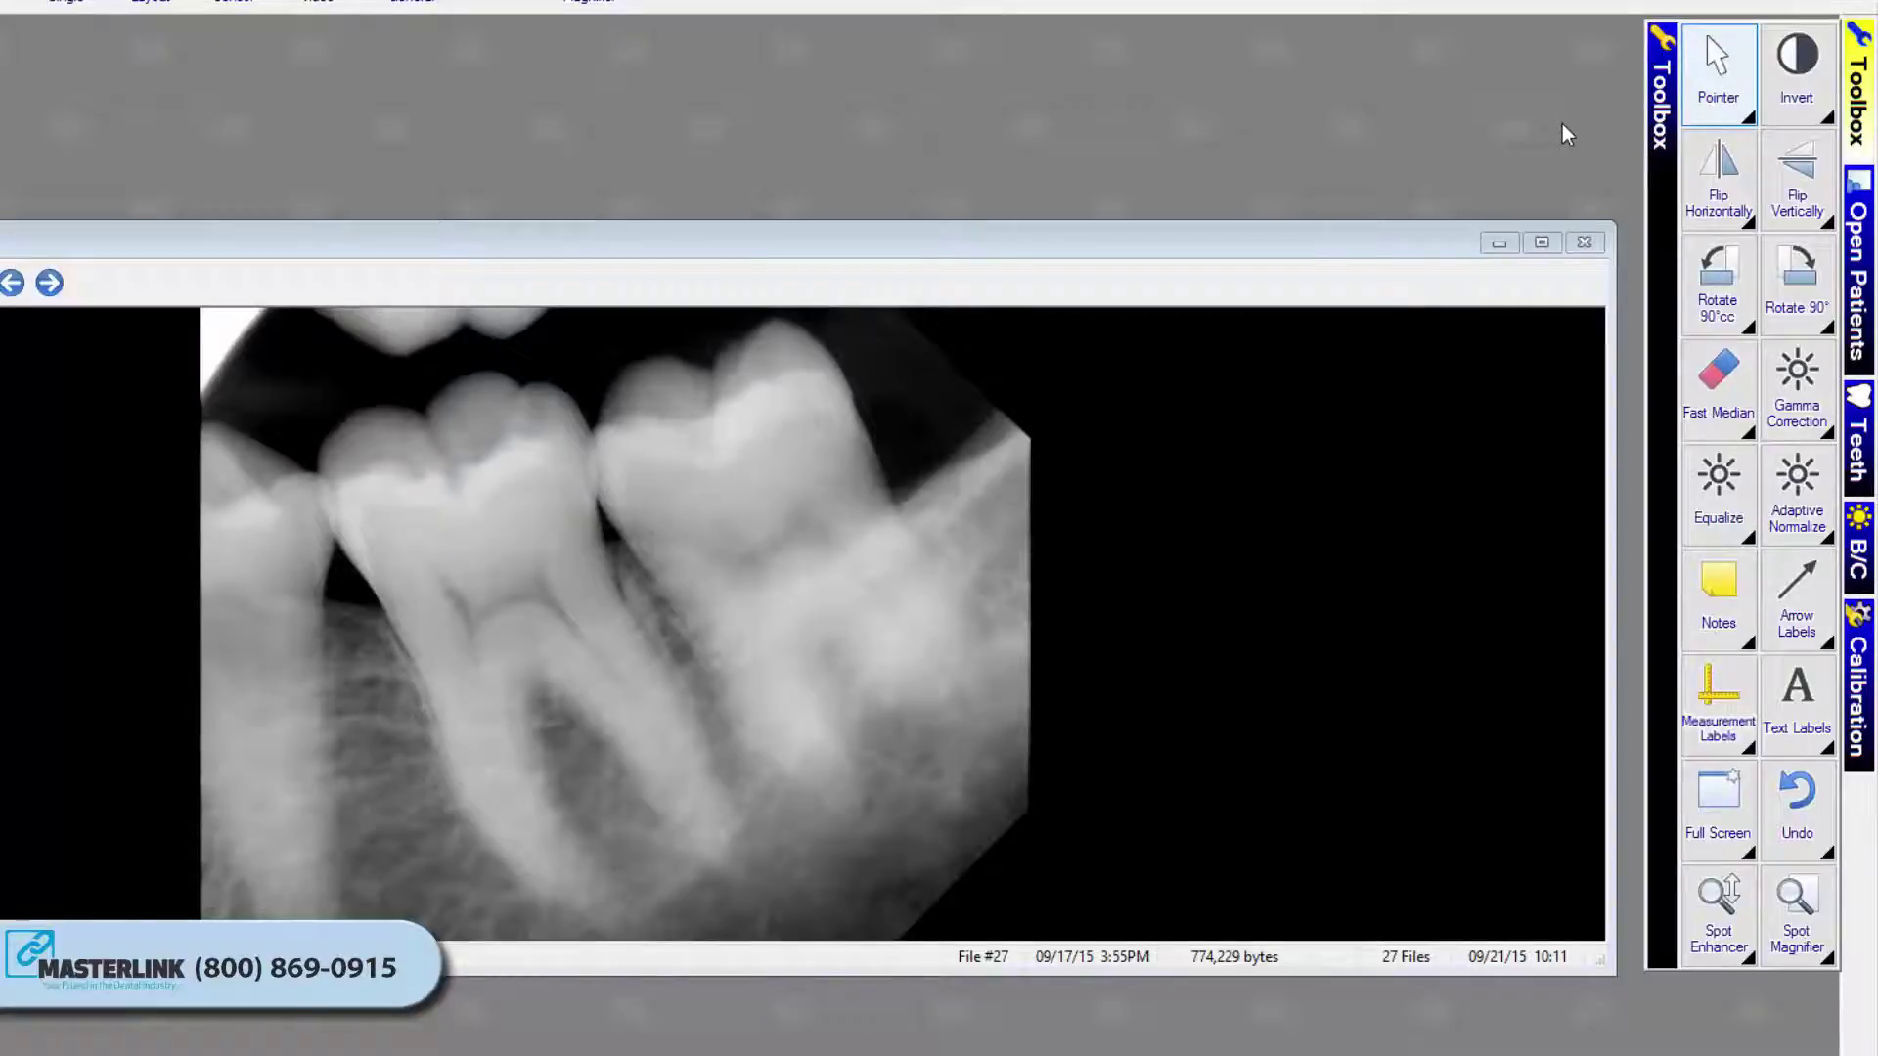
pyautogui.click(1861, 235)
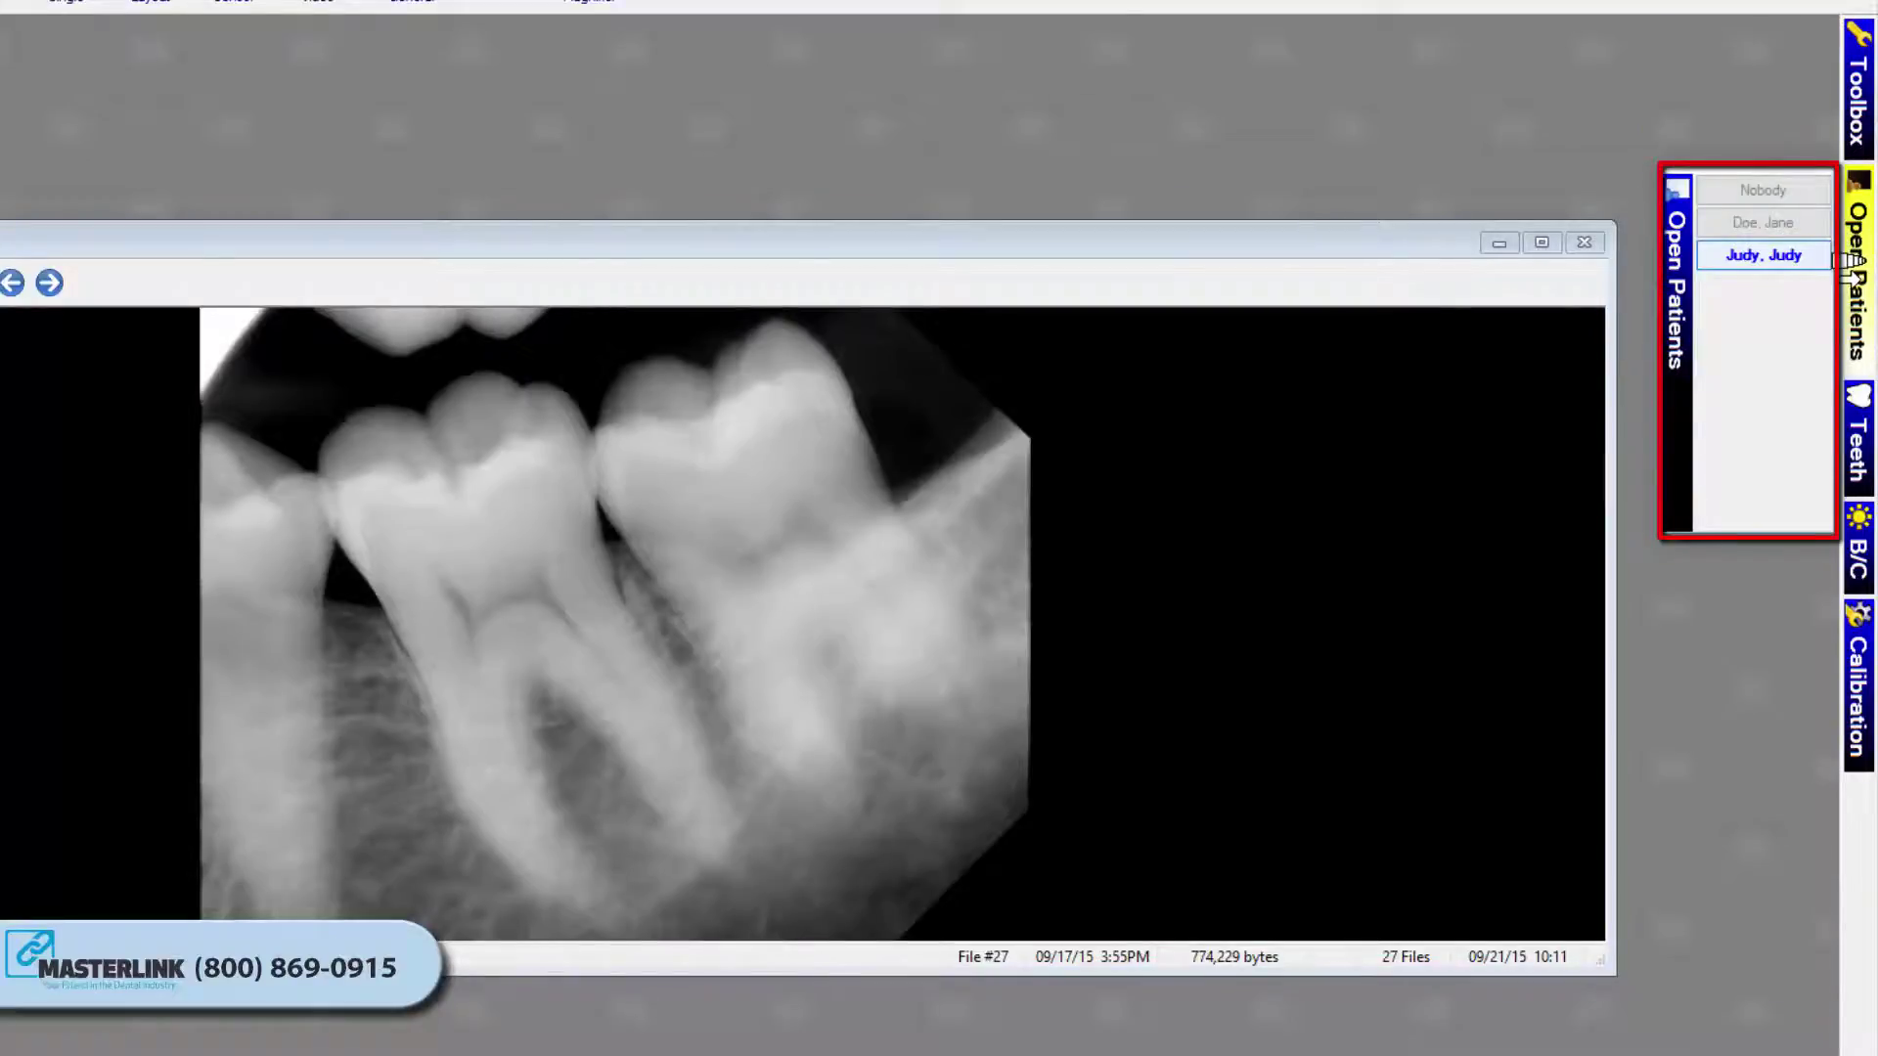
pyautogui.click(1786, 228)
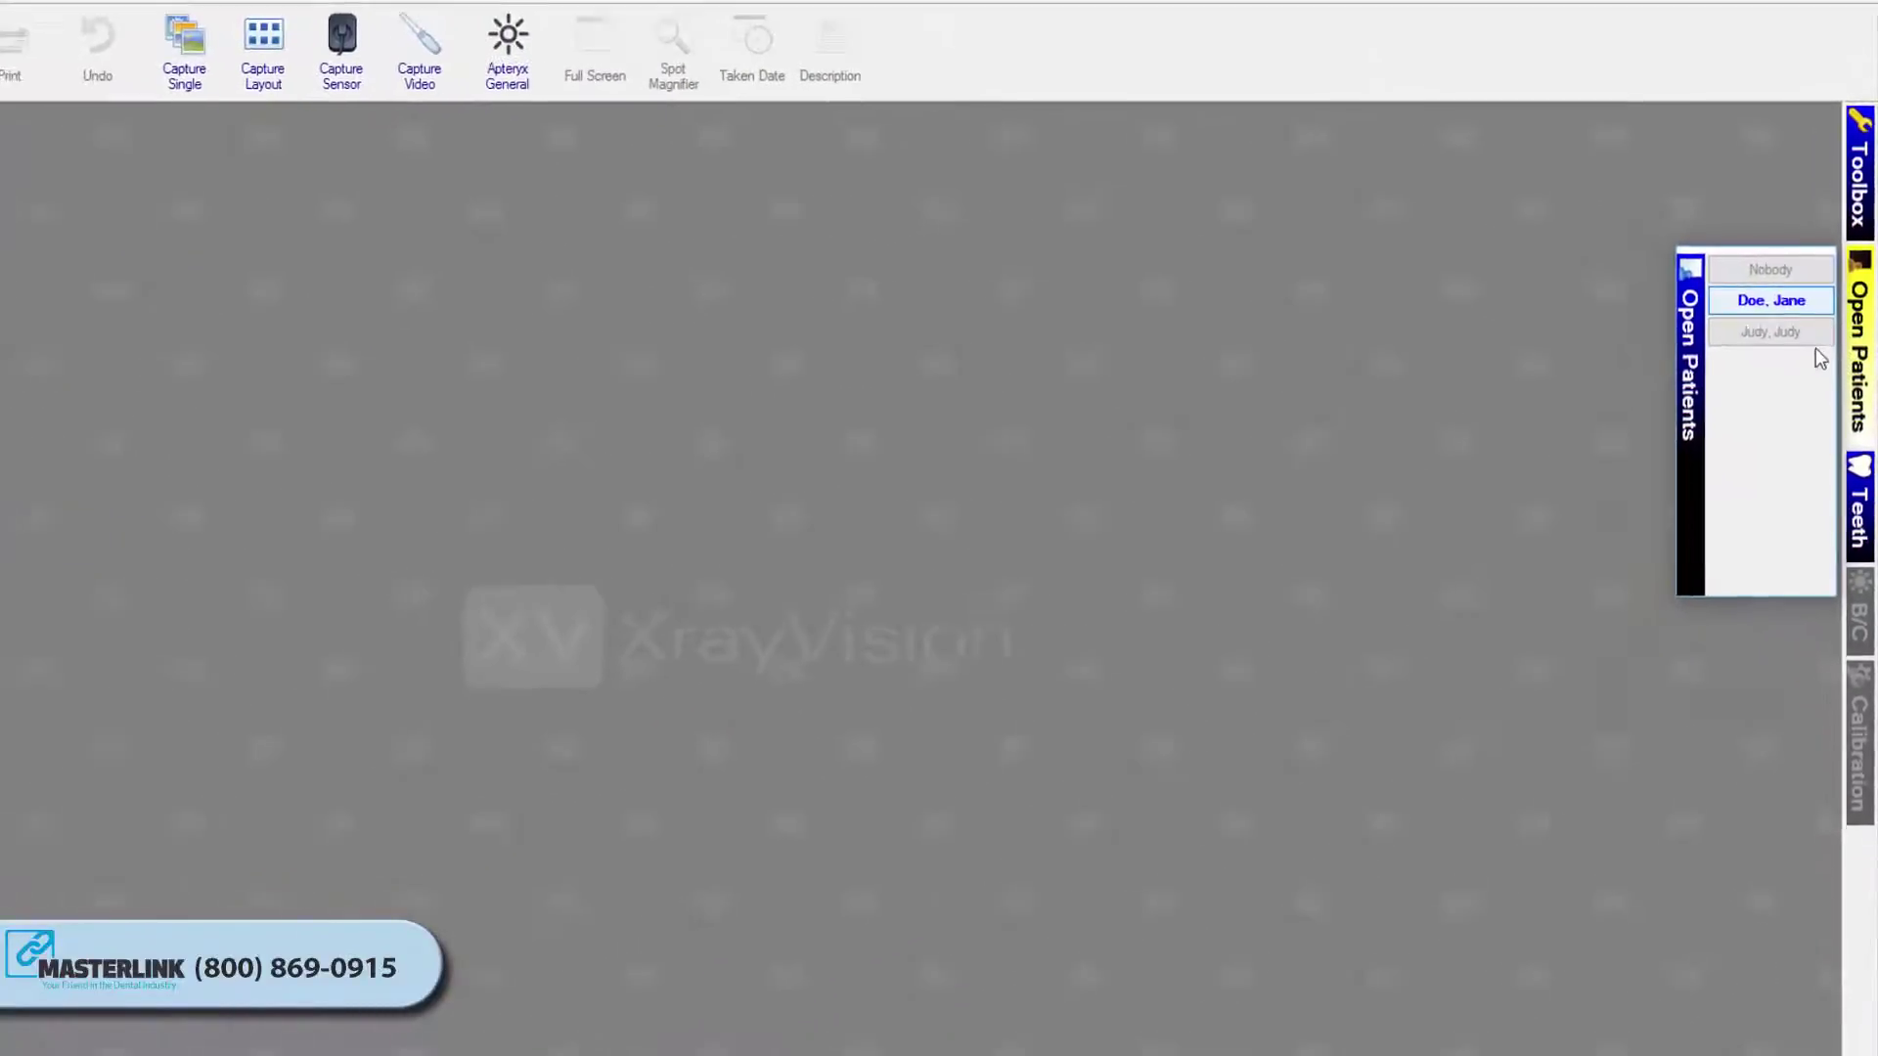
pyautogui.click(1741, 346)
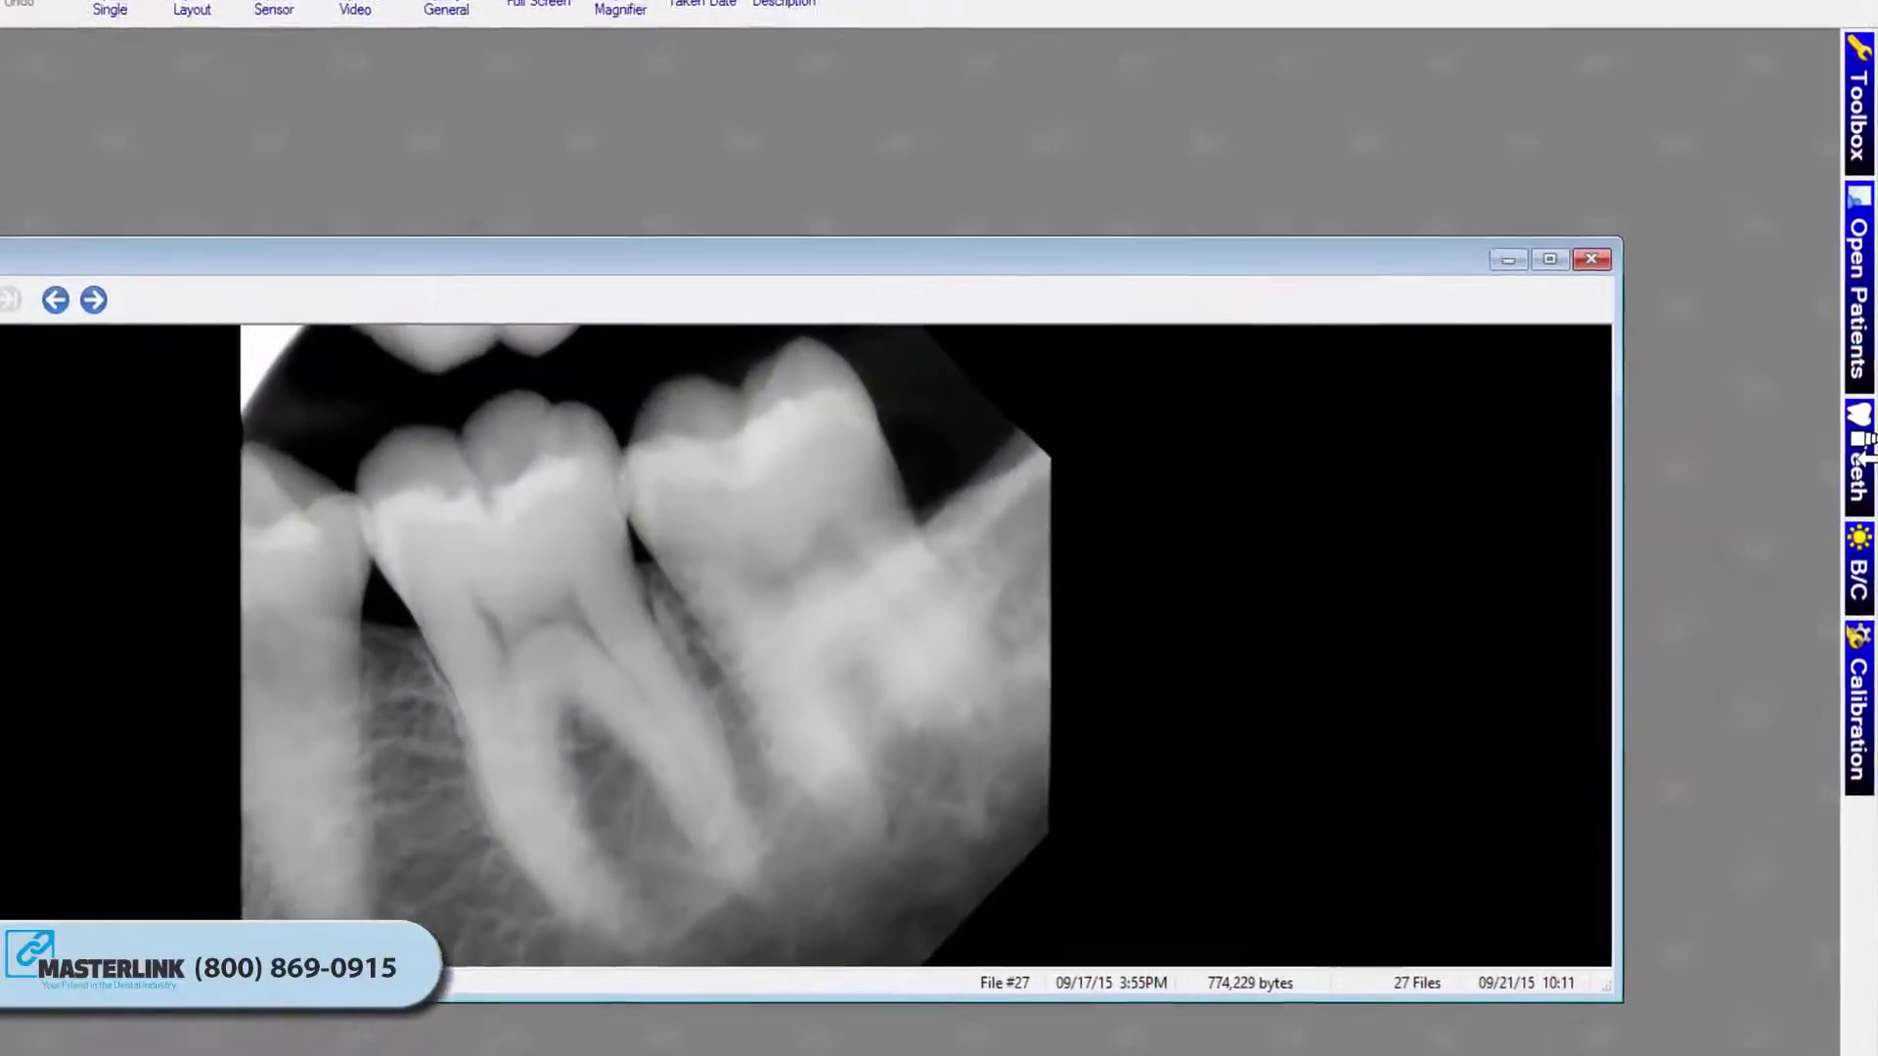
# Reveal the tooth chart and view its tooth control types and numbering format options
pyautogui.moveTo(1863, 462)
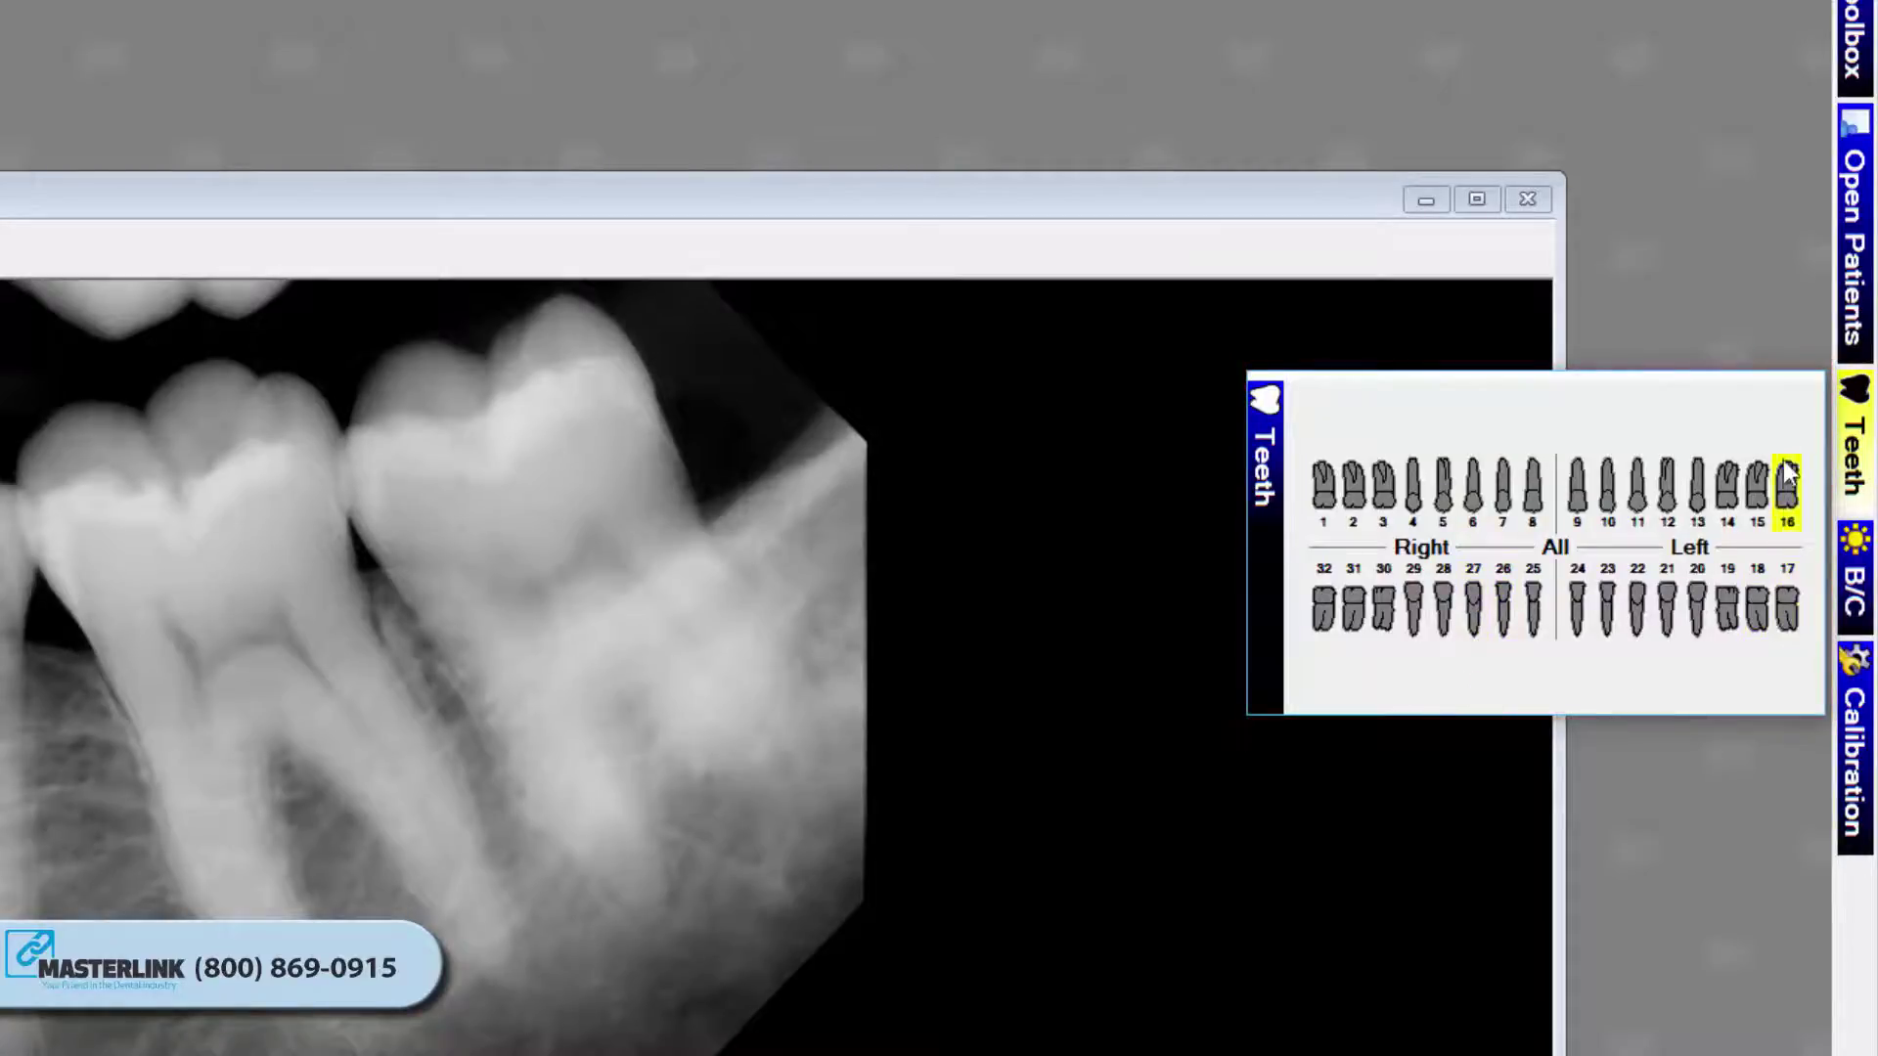
pyautogui.rightClick(1782, 420)
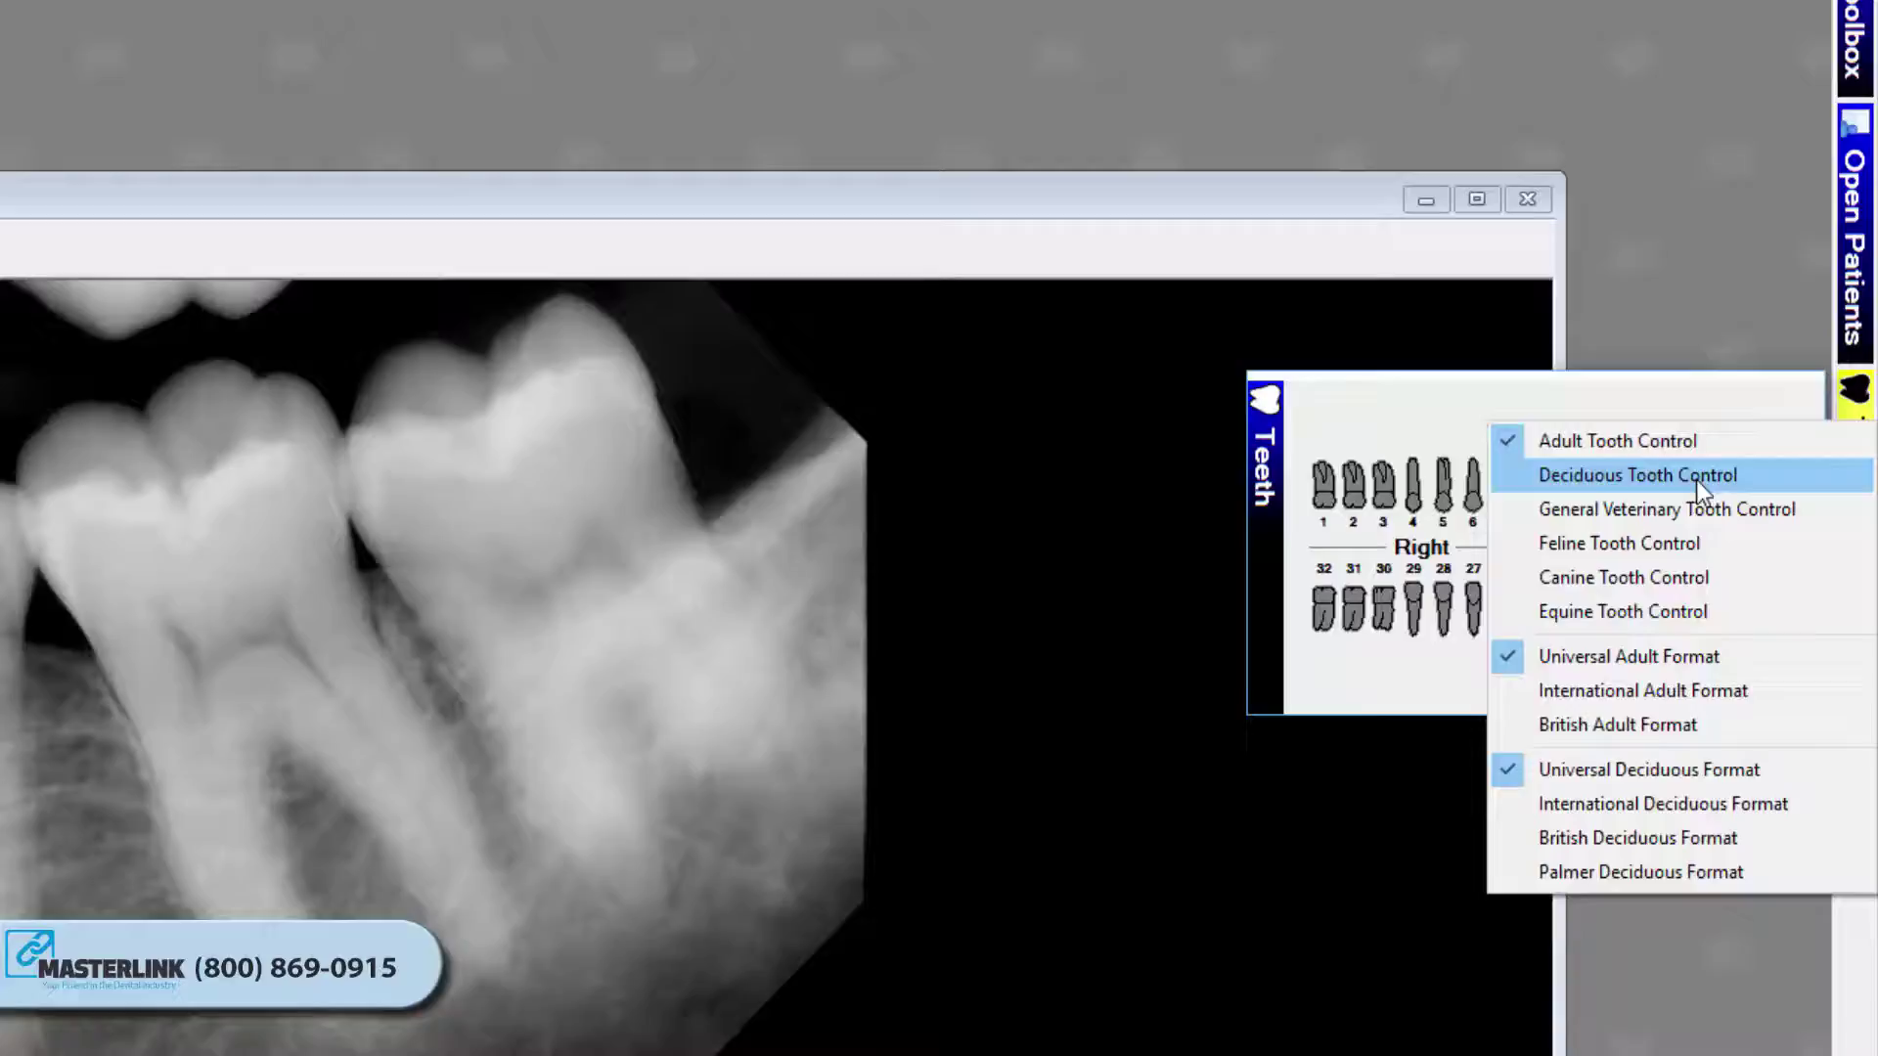
pyautogui.click(1853, 406)
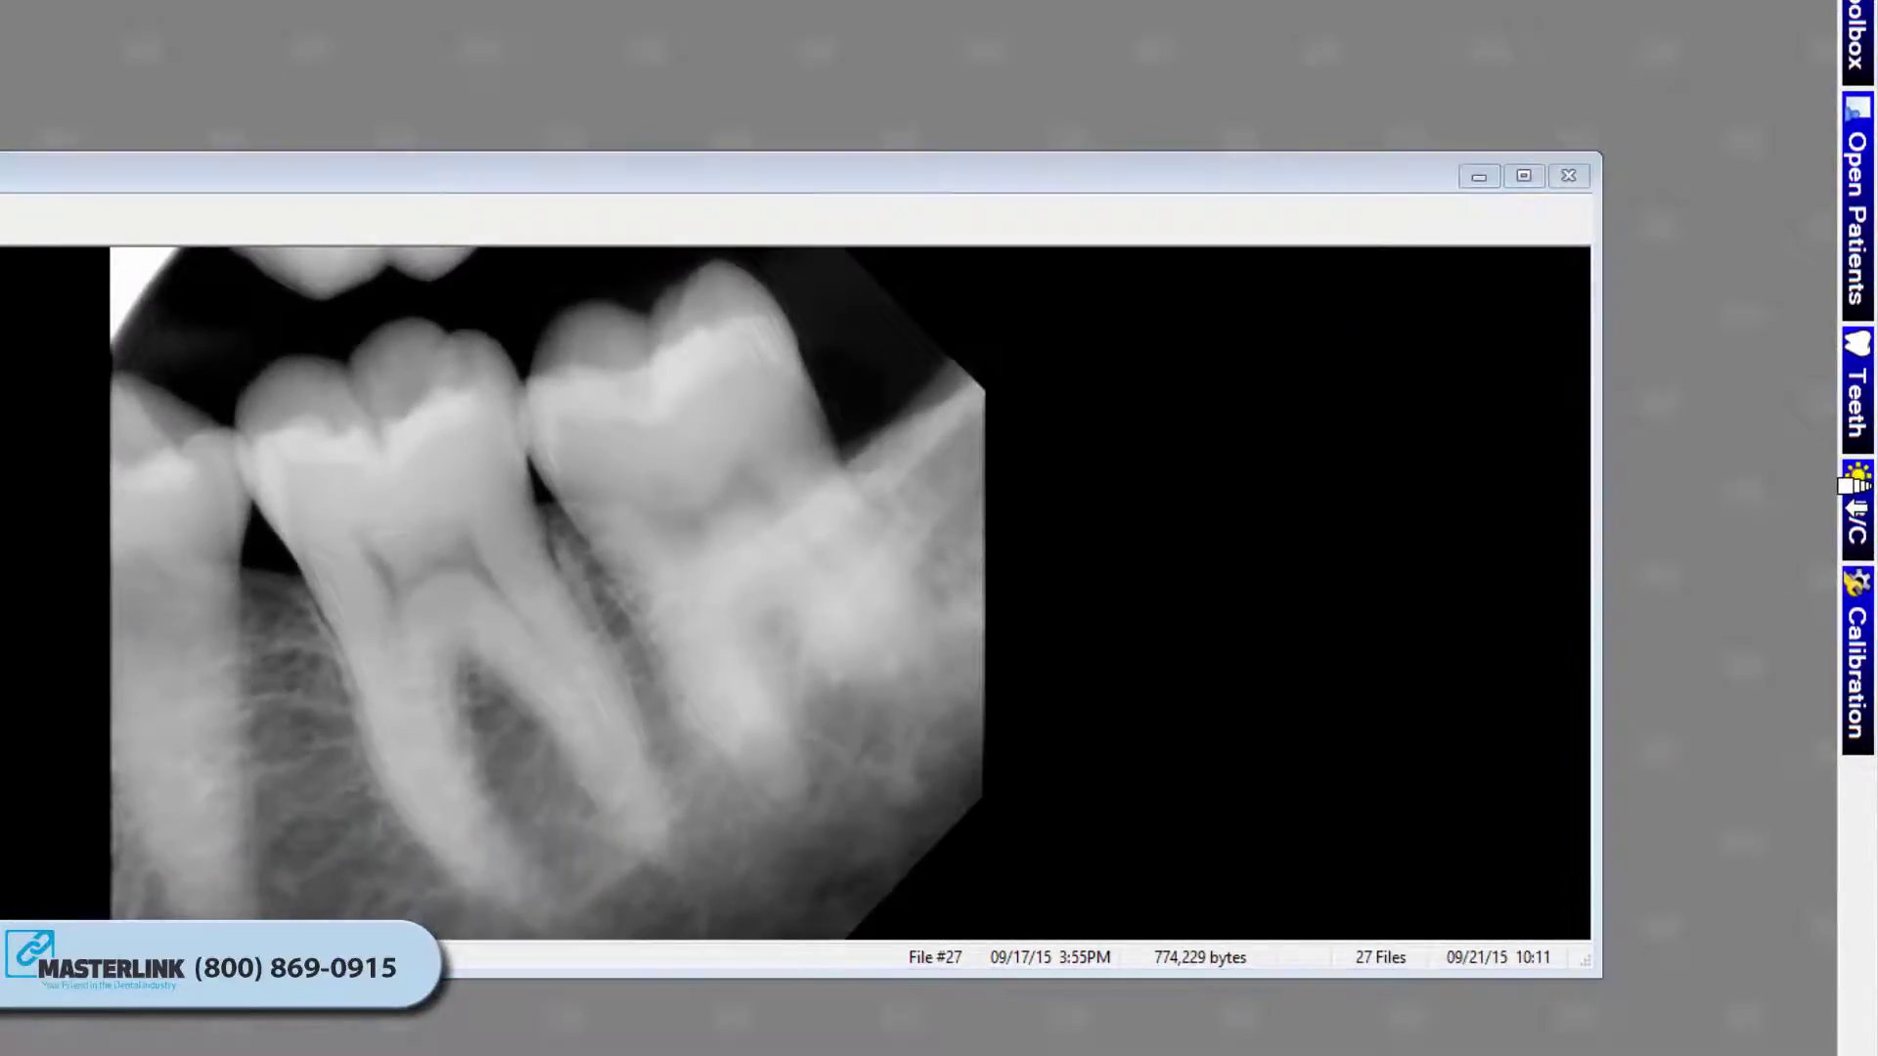
# Adjust the brightness and contrast of the displayed X-ray slightly
pyautogui.click(1855, 517)
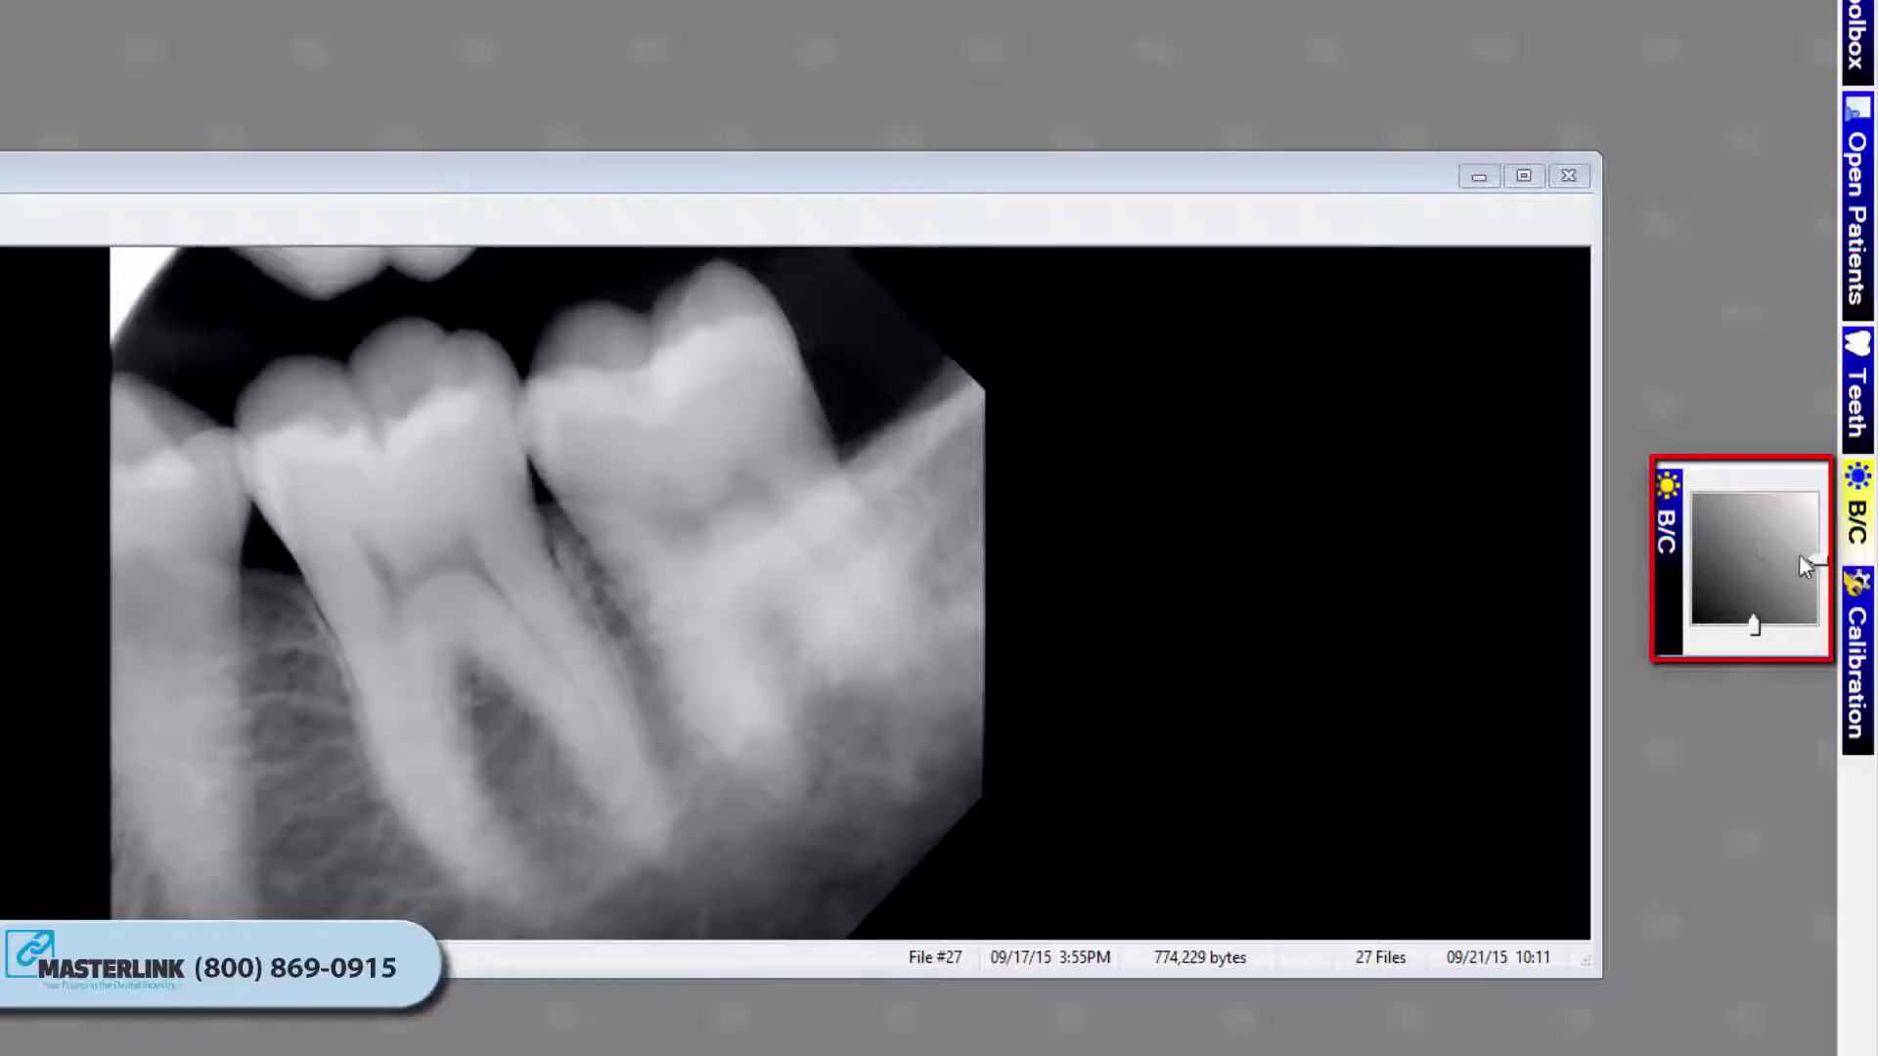
pyautogui.moveTo(1752, 561)
pyautogui.mouseDown()
pyautogui.moveTo(1733, 538)
pyautogui.moveTo(1750, 532)
pyautogui.moveTo(1756, 576)
pyautogui.moveTo(1744, 563)
pyautogui.moveTo(1744, 548)
pyautogui.moveTo(1764, 568)
pyautogui.mouseUp()
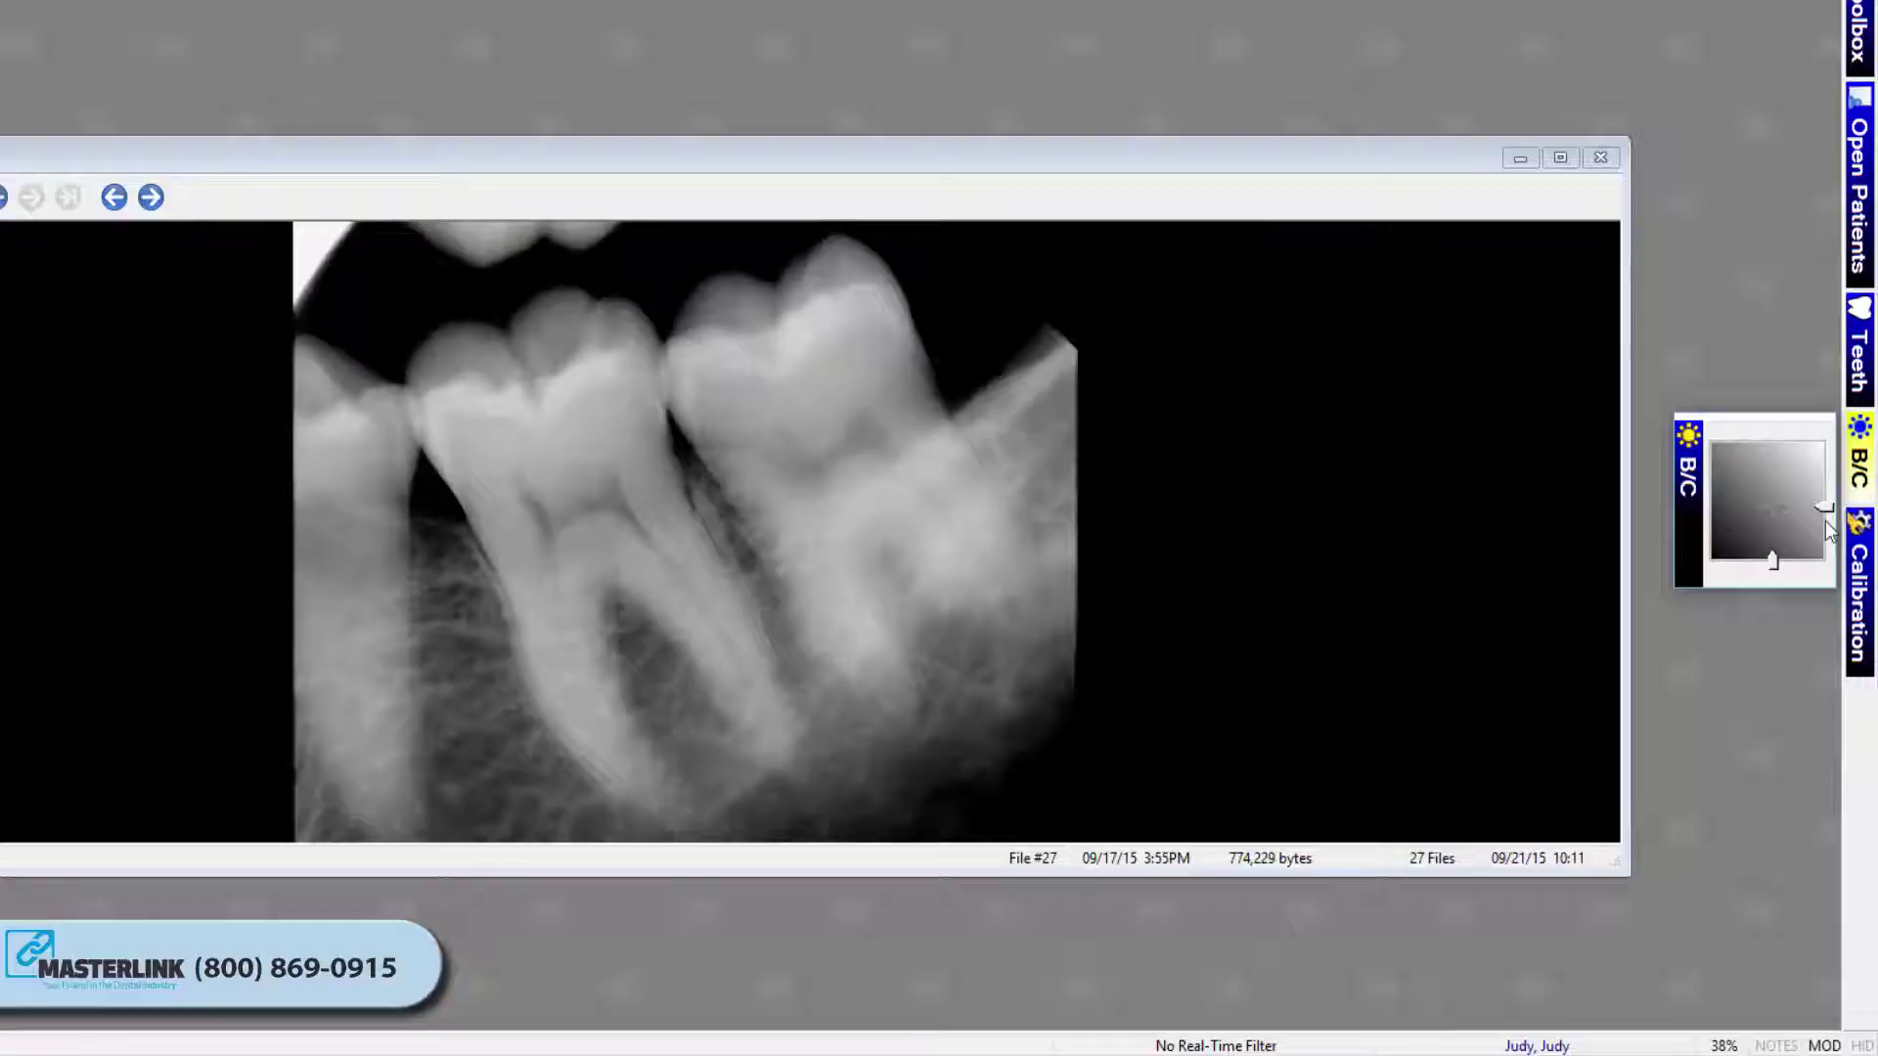
# View the quick and auto calibration options for the displayed X-ray
pyautogui.click(1860, 536)
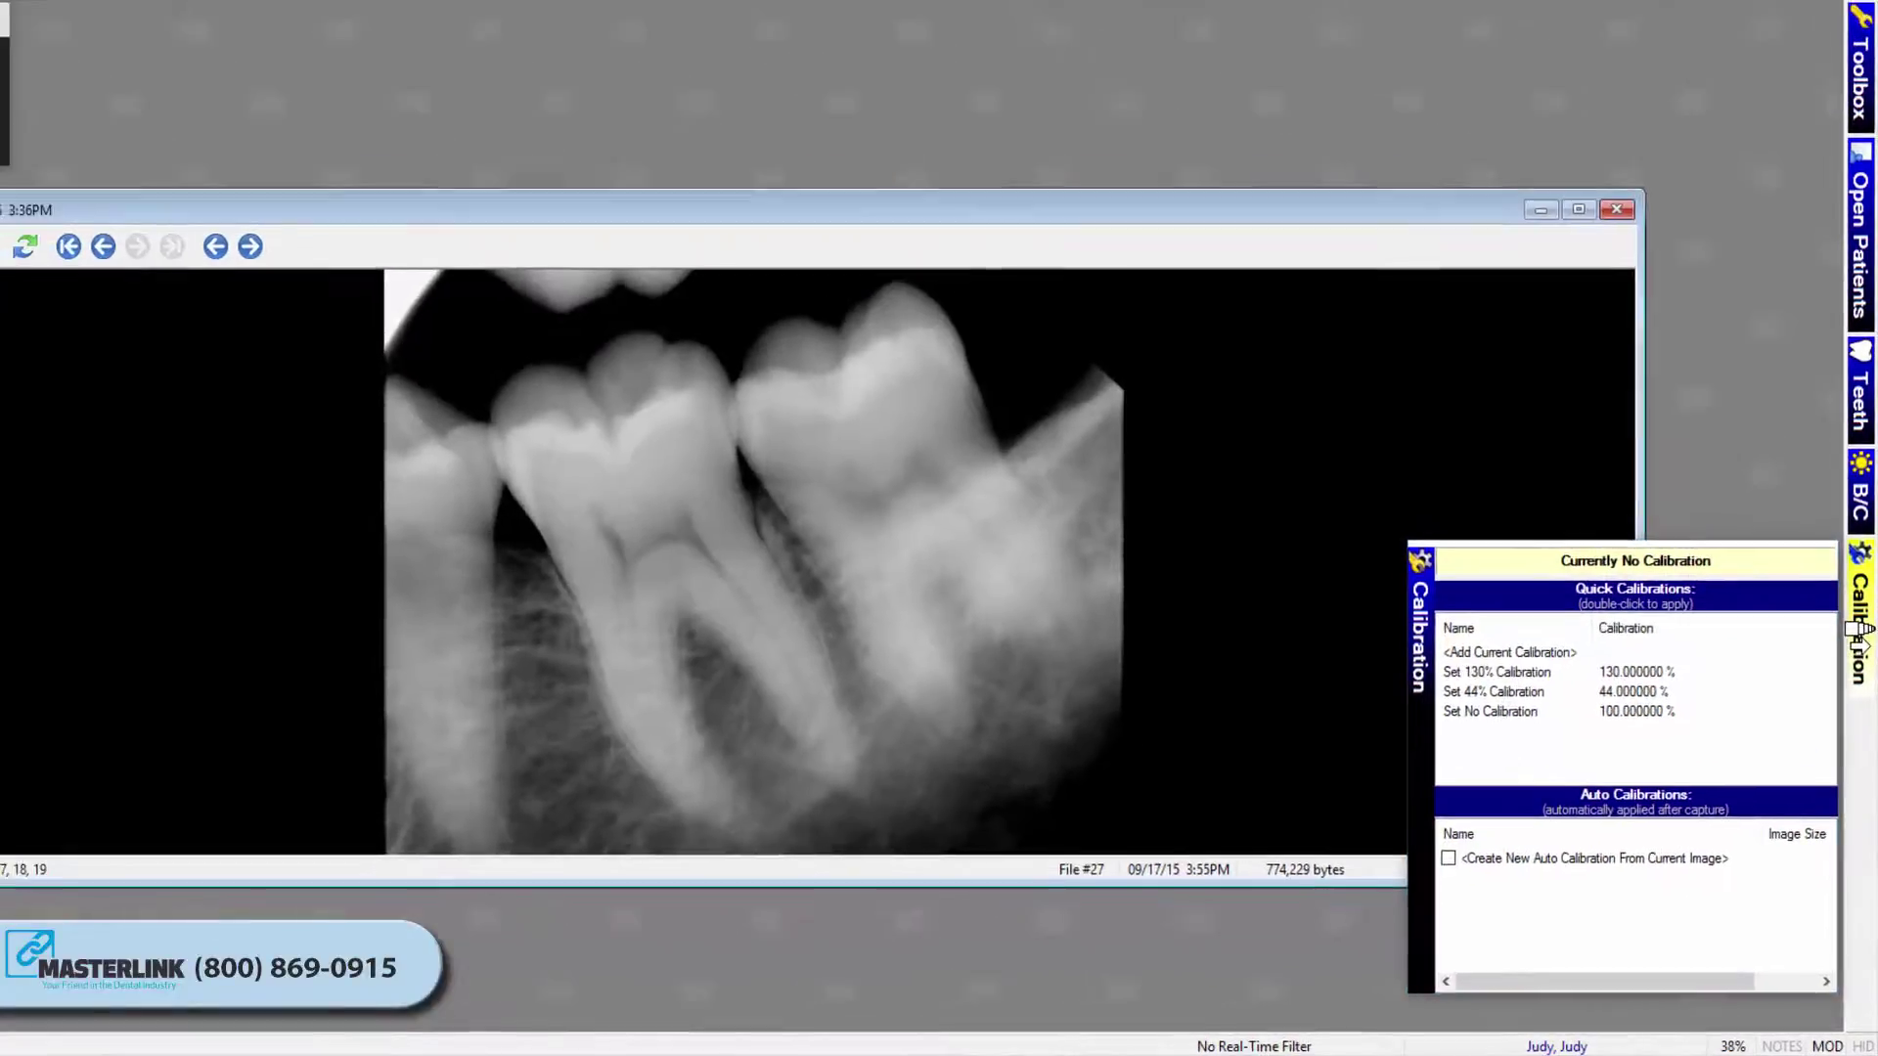
pyautogui.click(1851, 614)
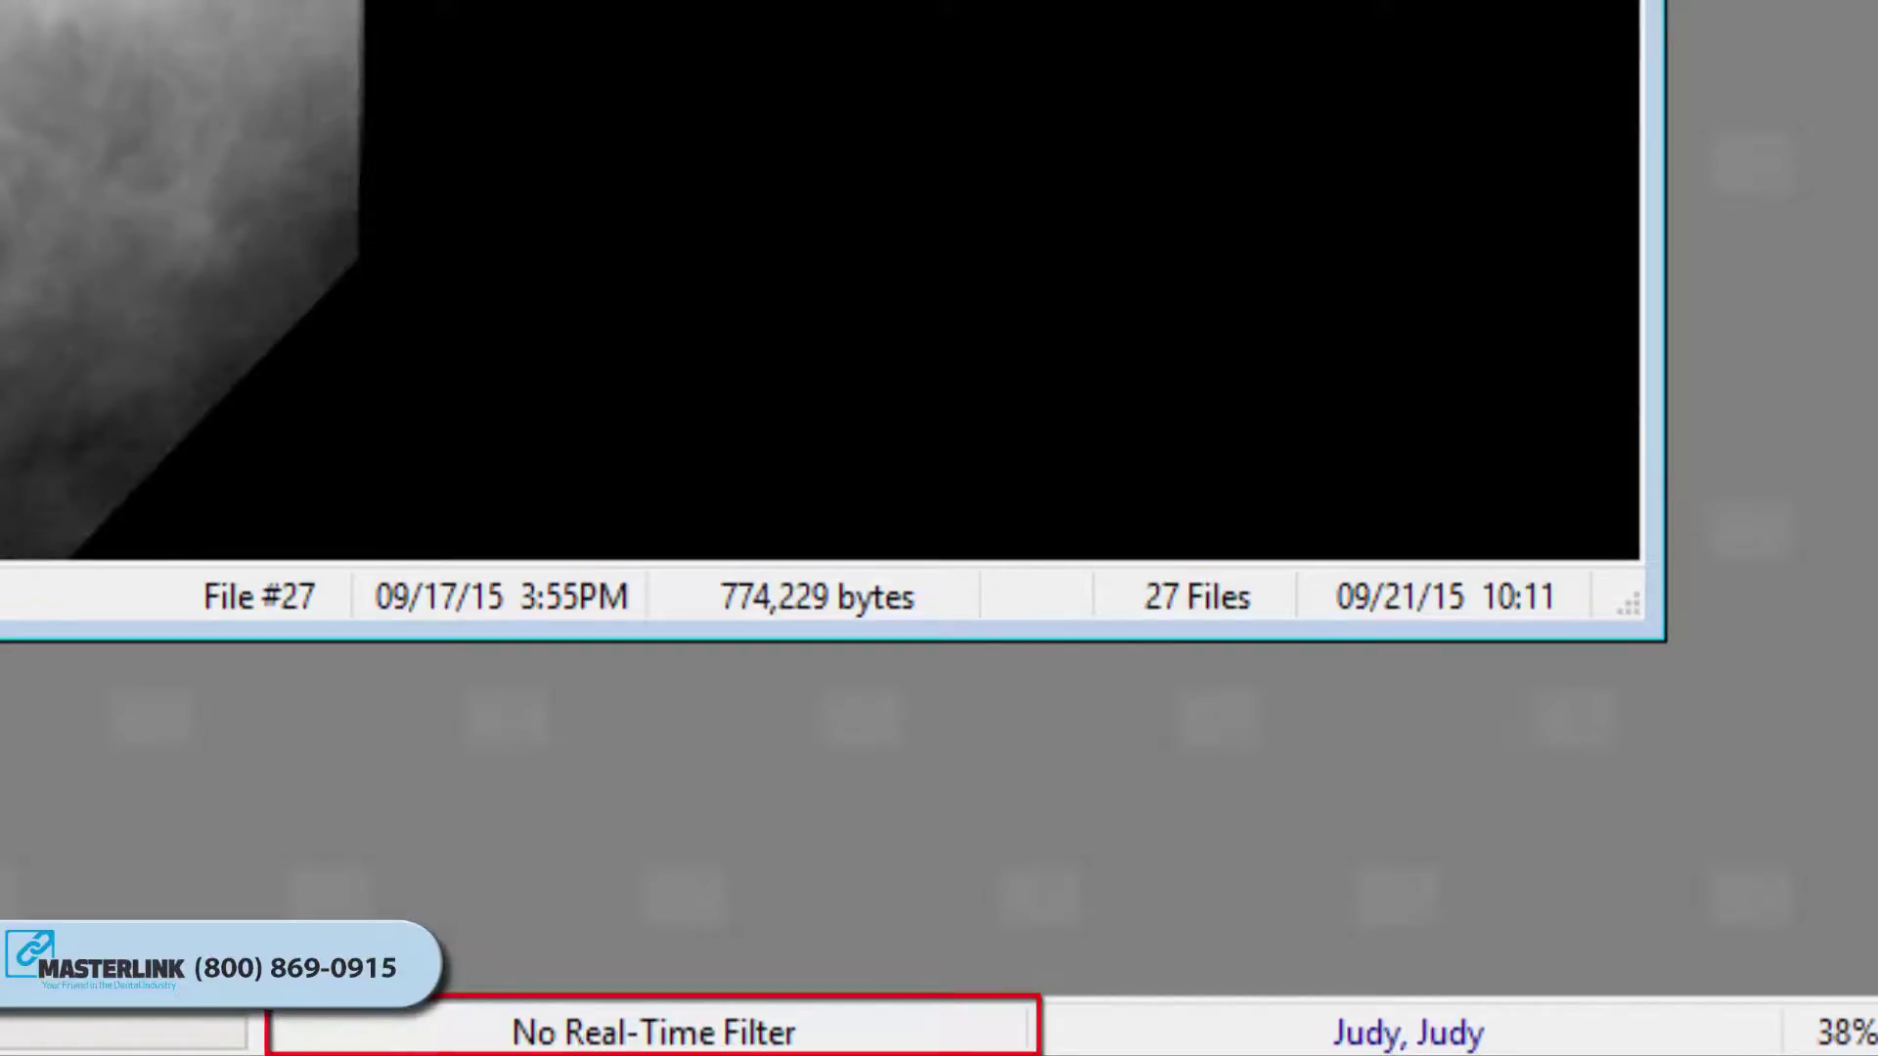
# Apply the Apteryx General Enhancement real-time filter to the X-ray and reset it to No Real-Time Filter
pyautogui.click(653, 1033)
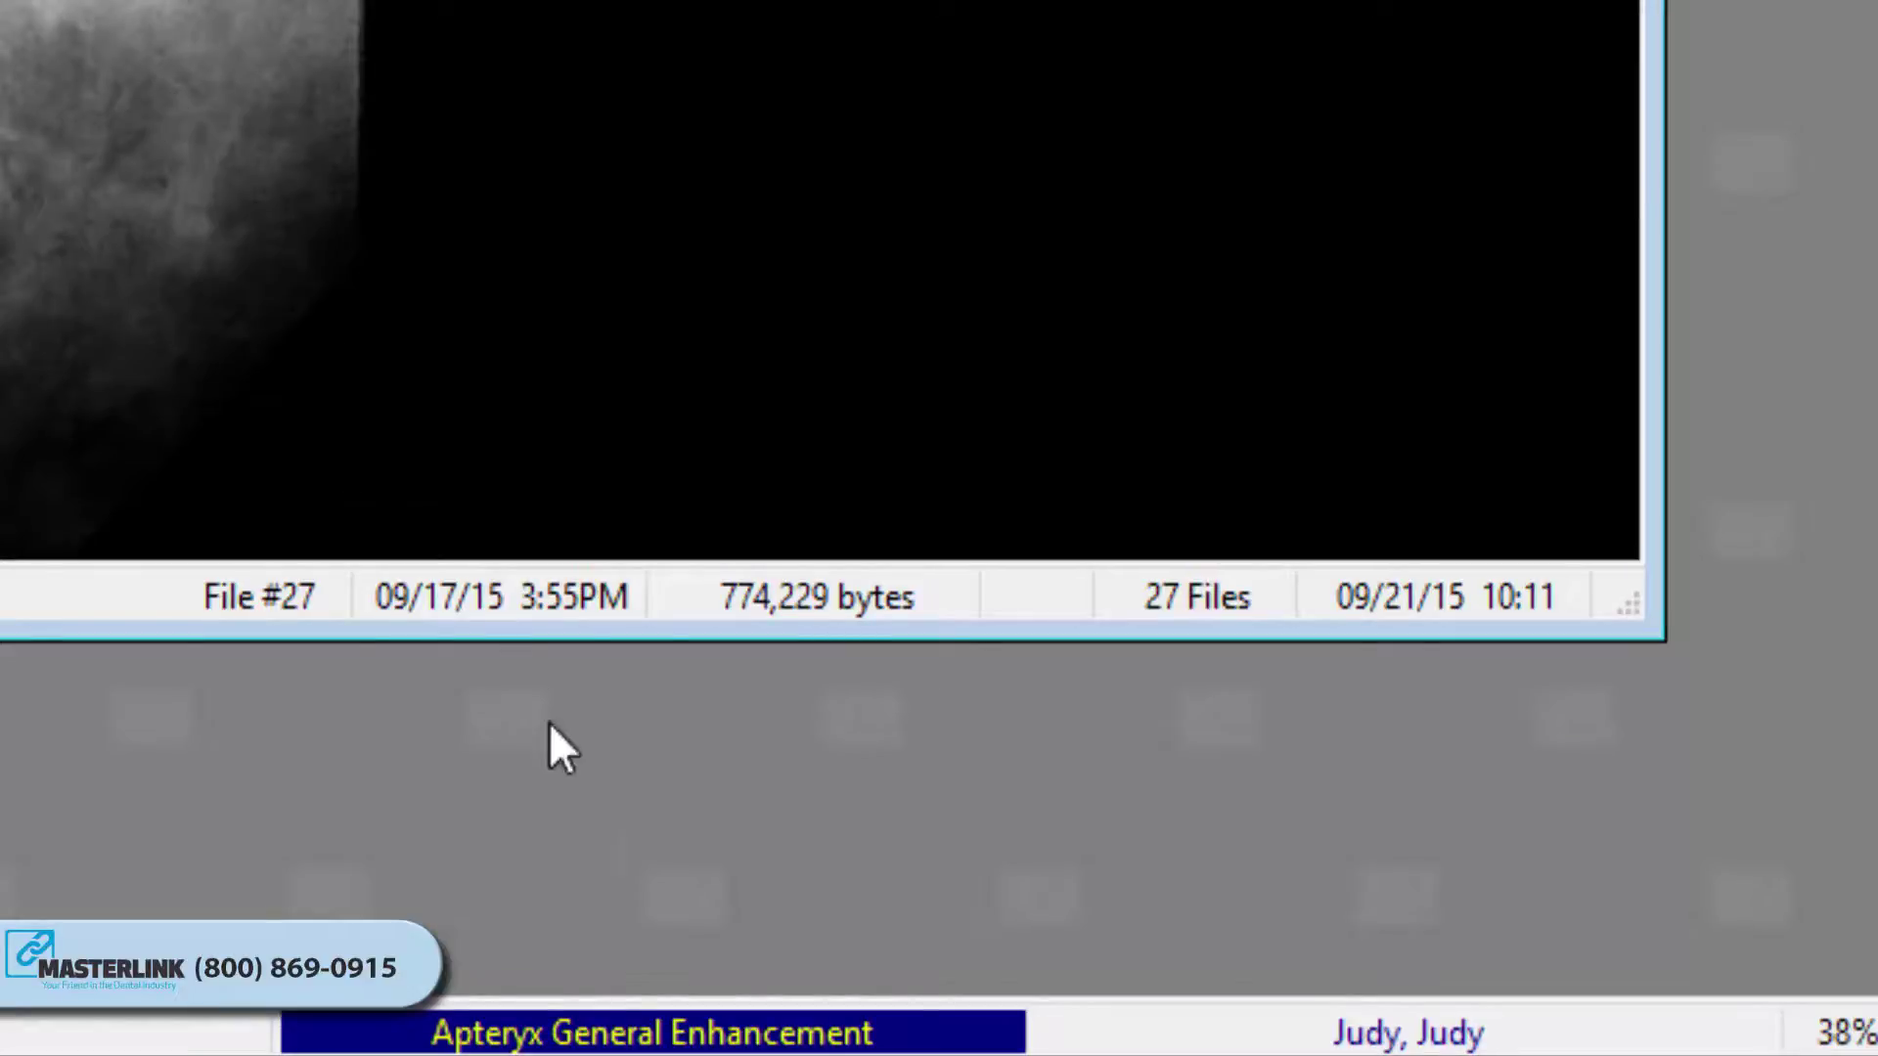
pyautogui.click(661, 1037)
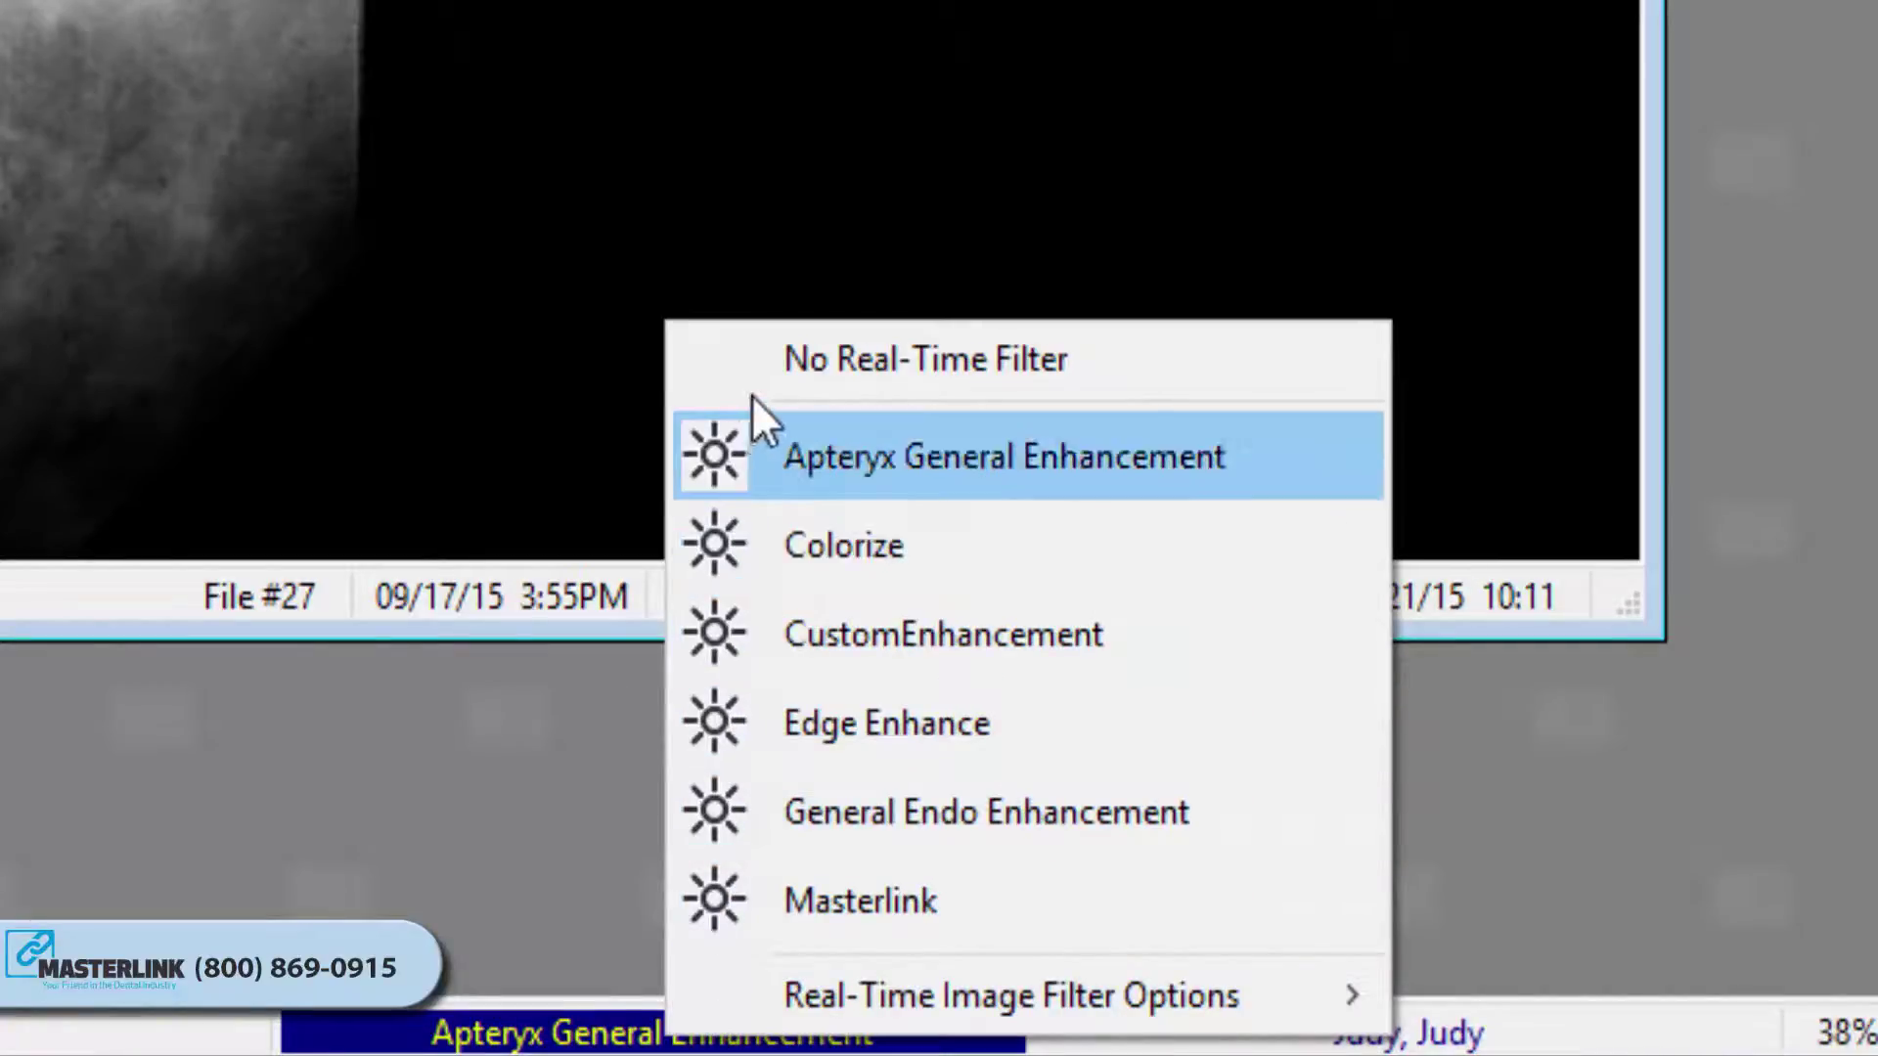
pyautogui.click(768, 359)
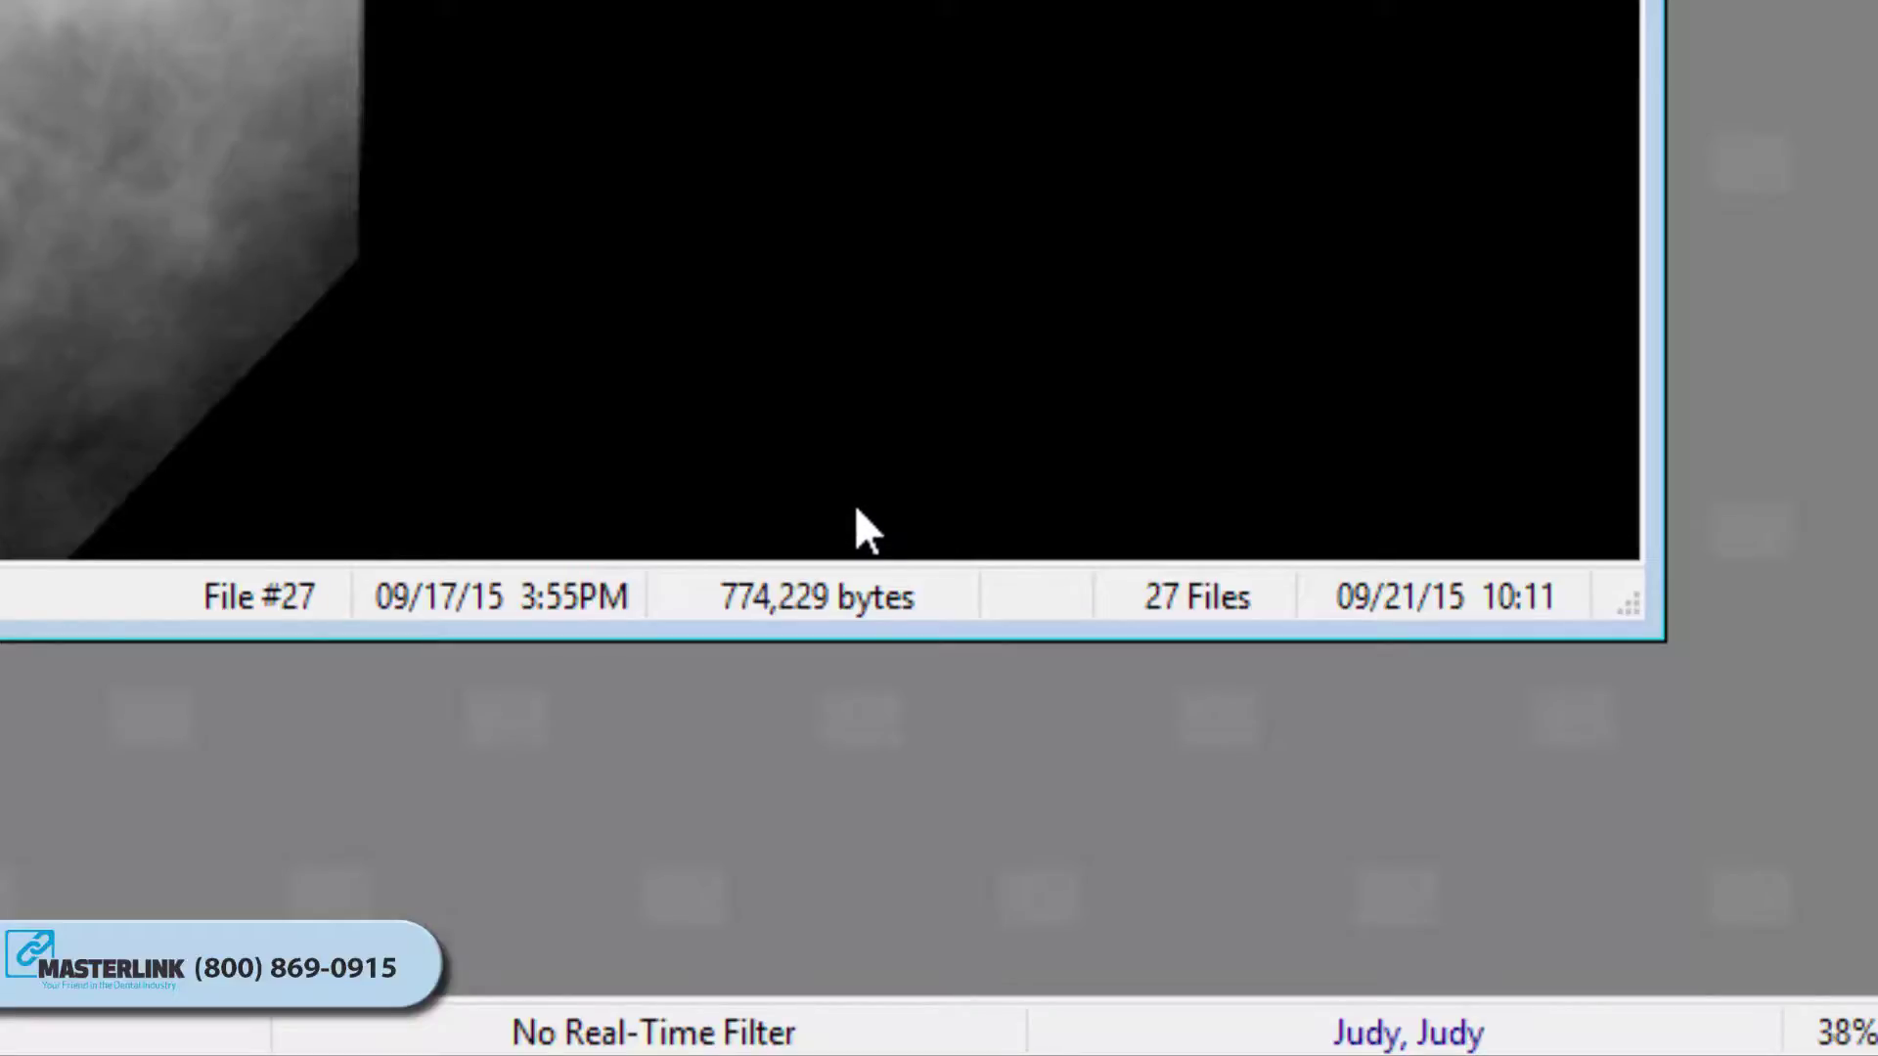
# View the status bar's open-patient choices and the view options offered for the zoom level
pyautogui.click(1367, 1034)
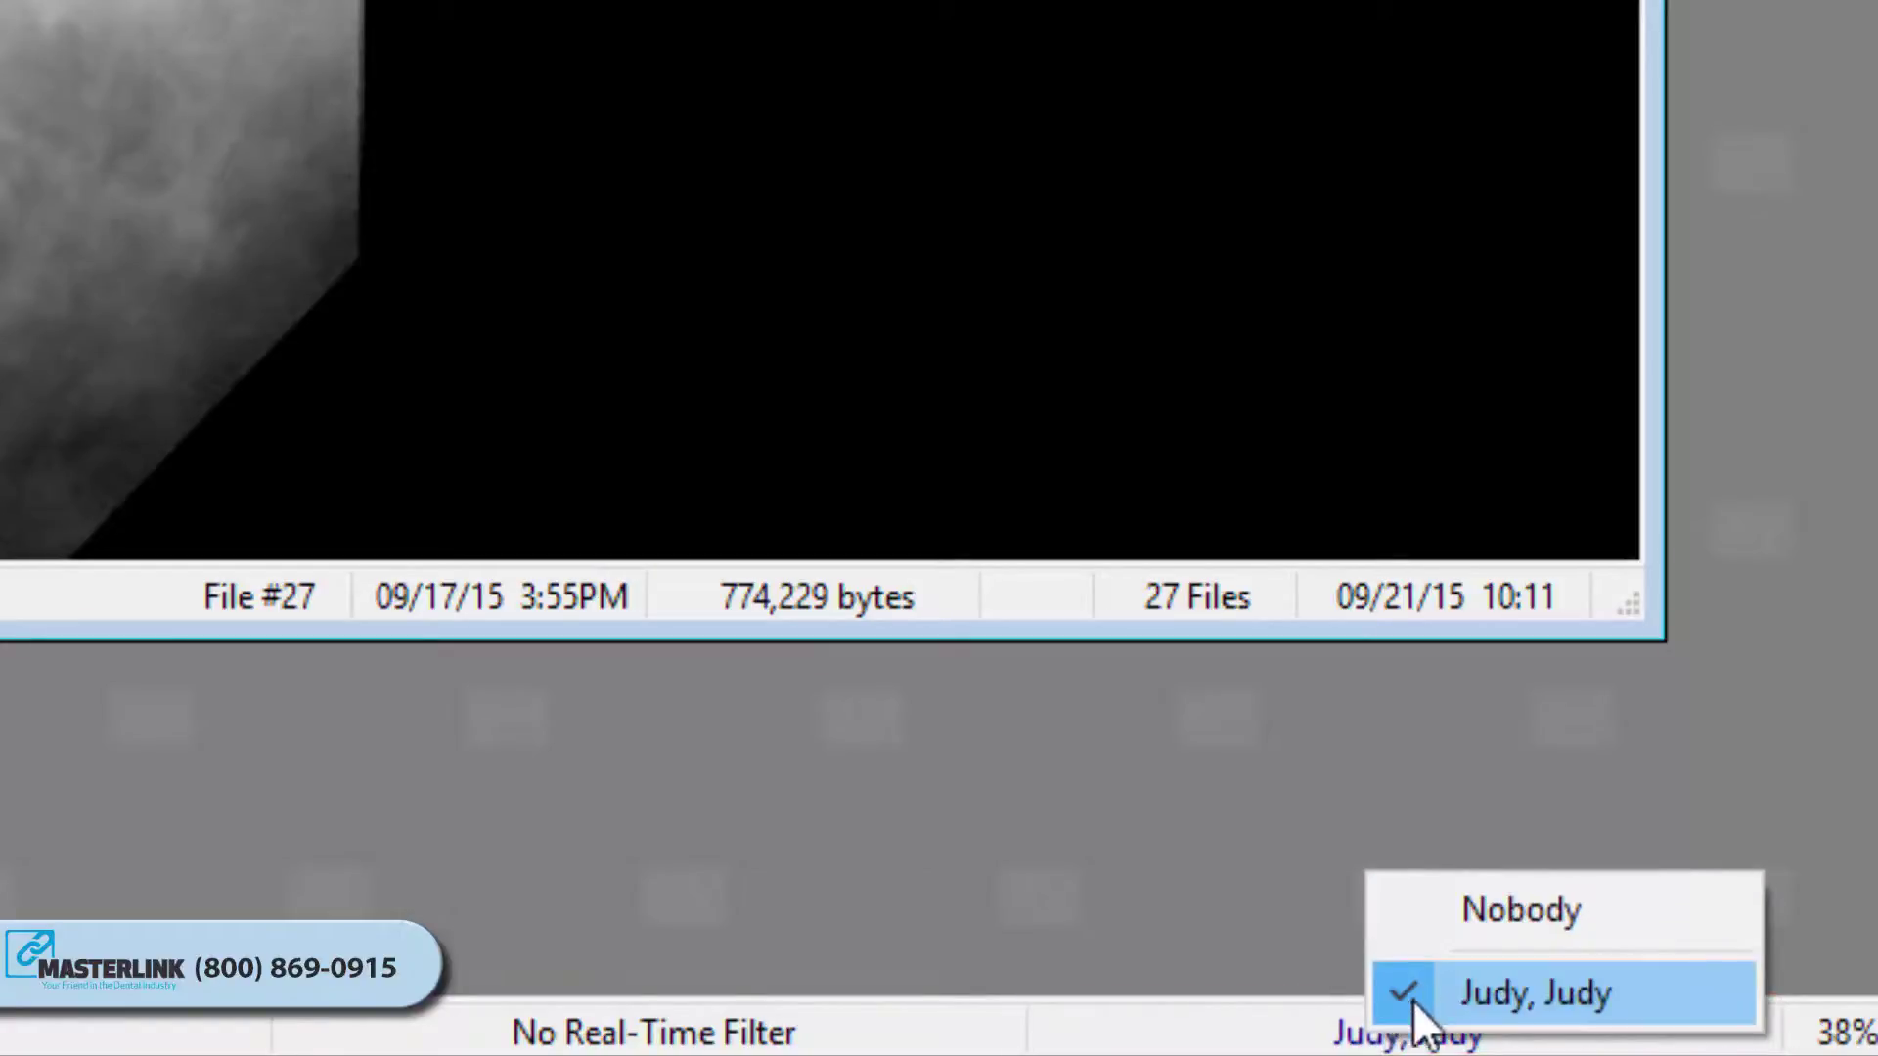
pyautogui.click(1332, 1033)
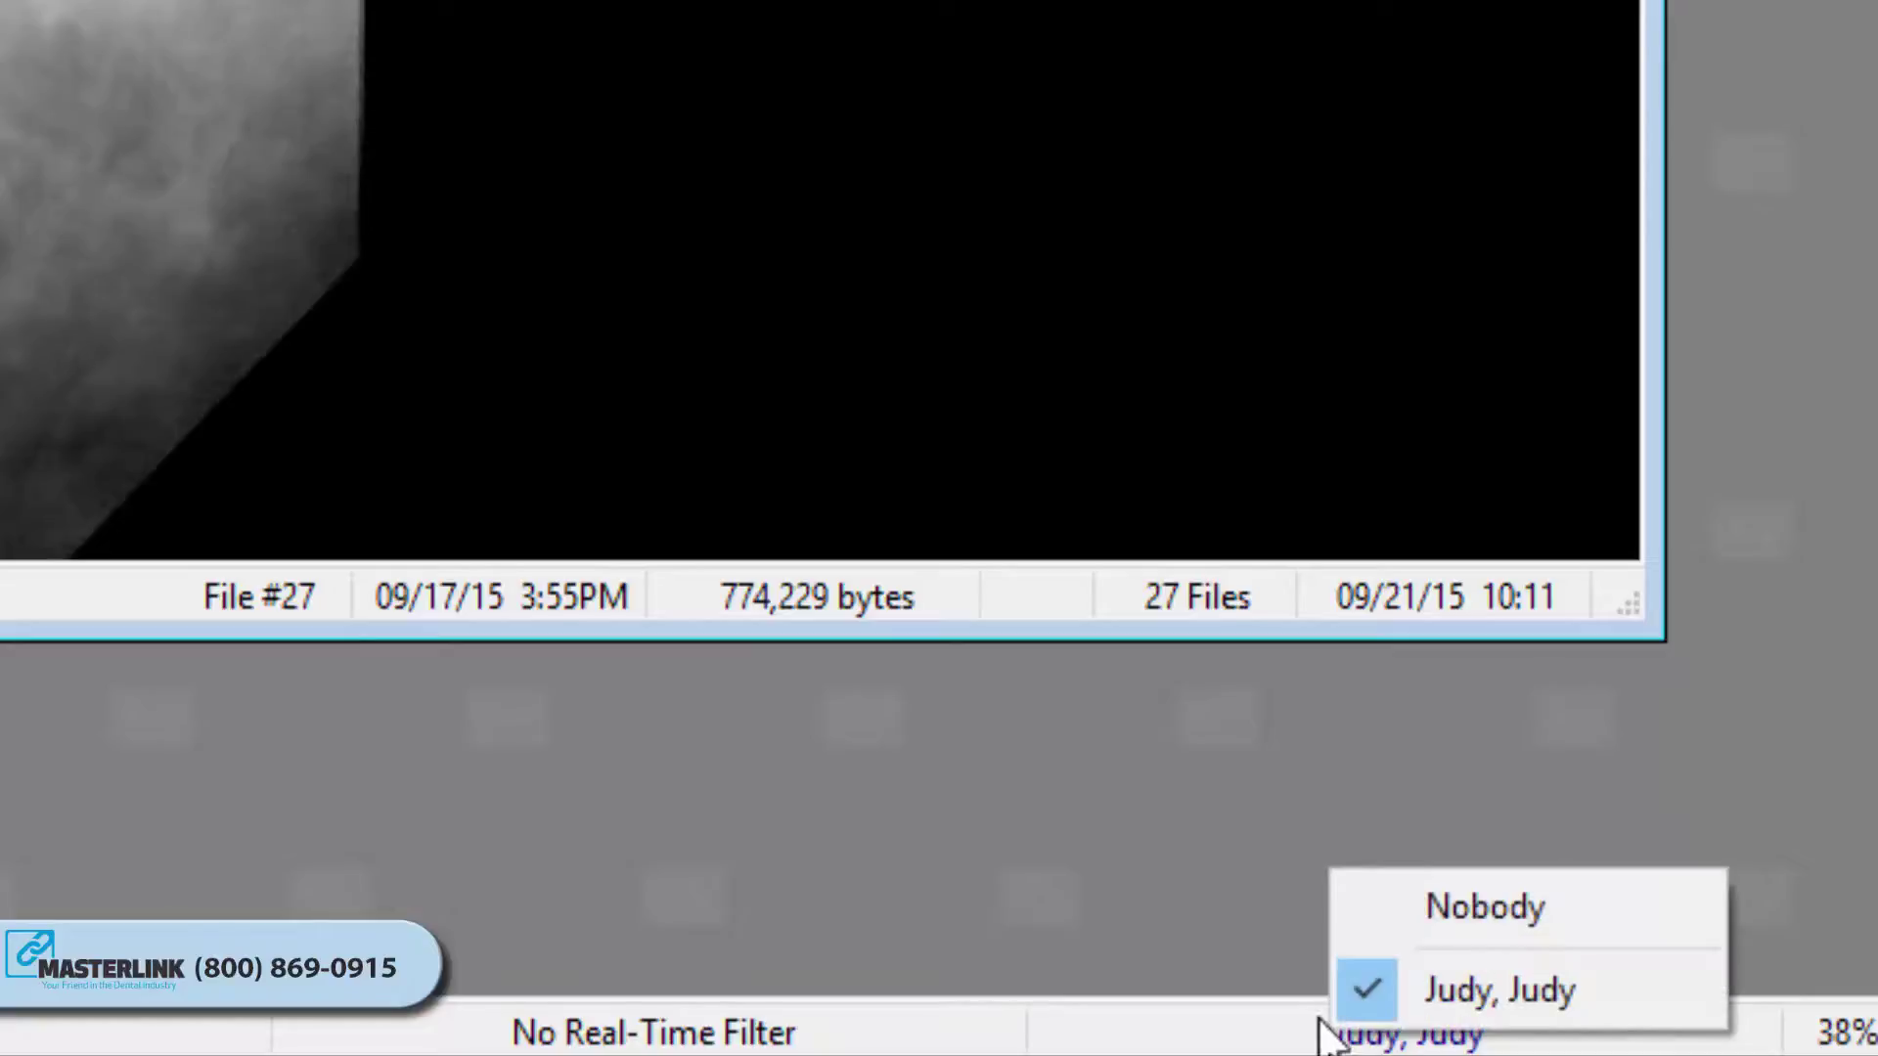
pyautogui.click(1258, 919)
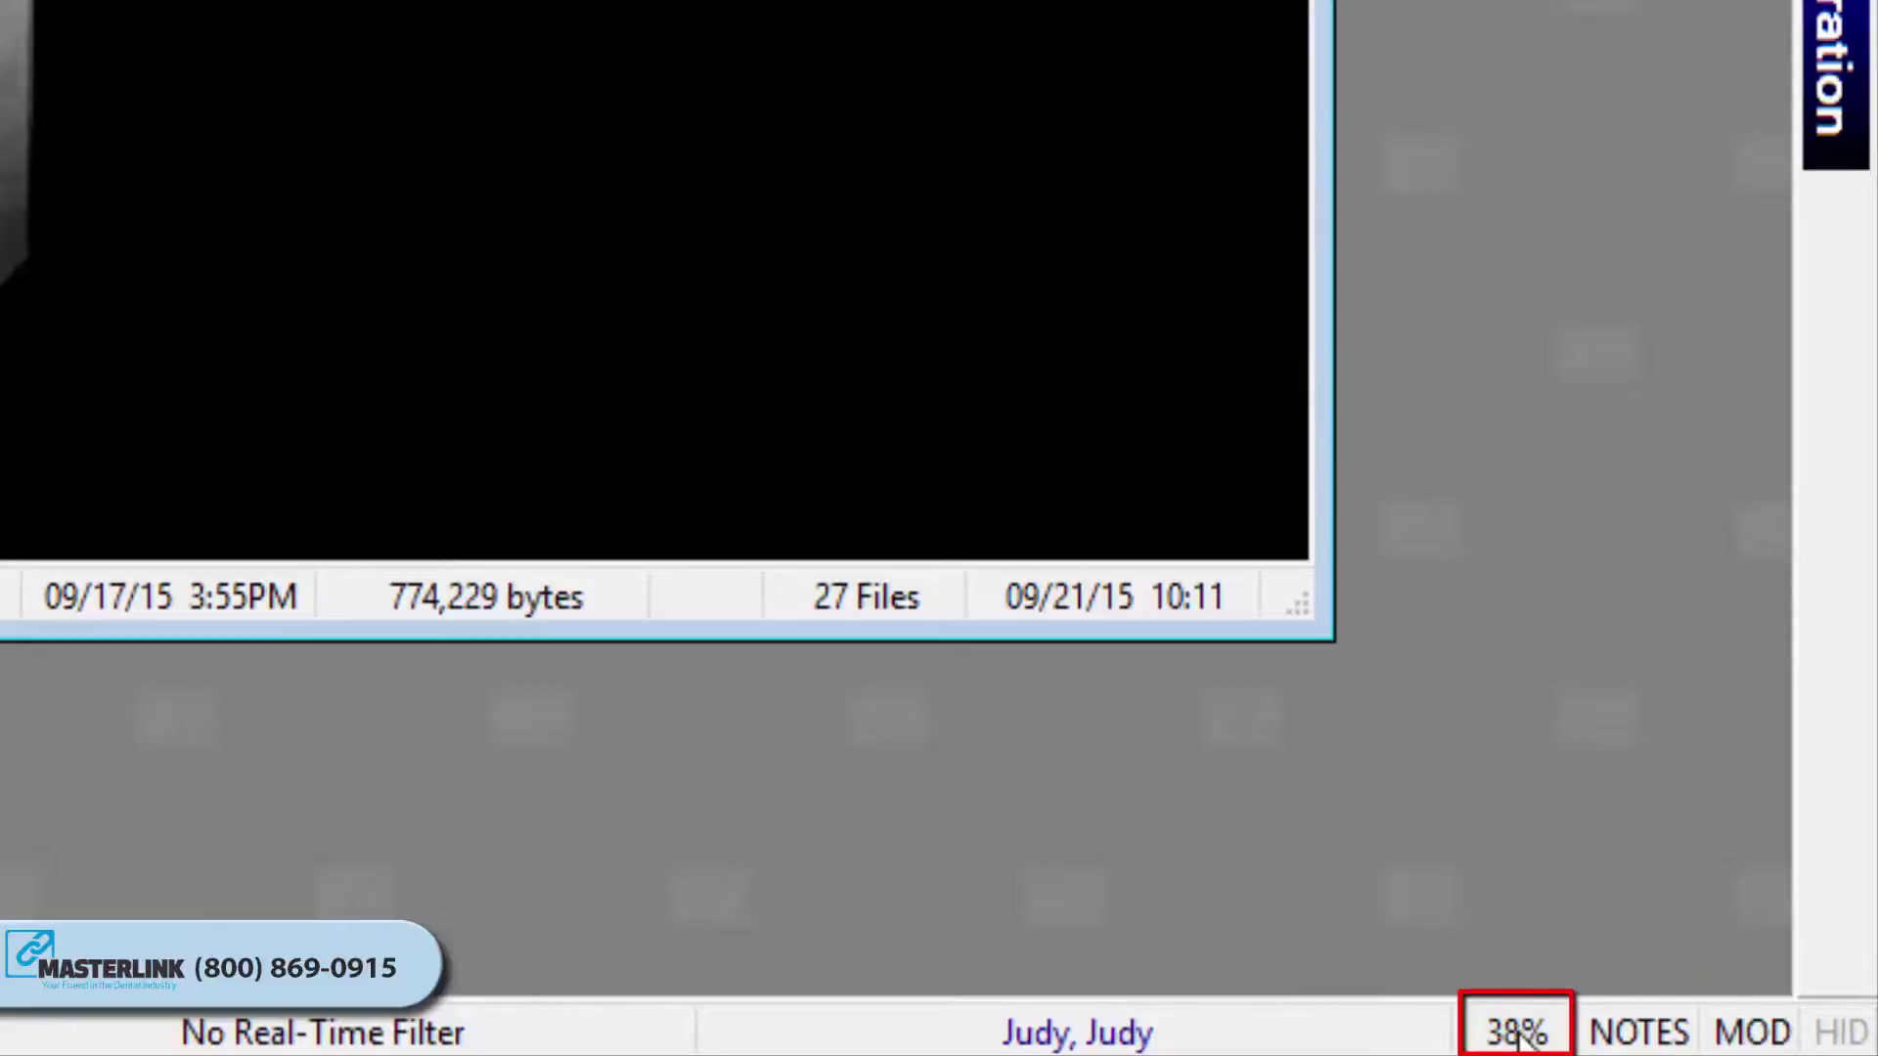
pyautogui.click(1519, 1034)
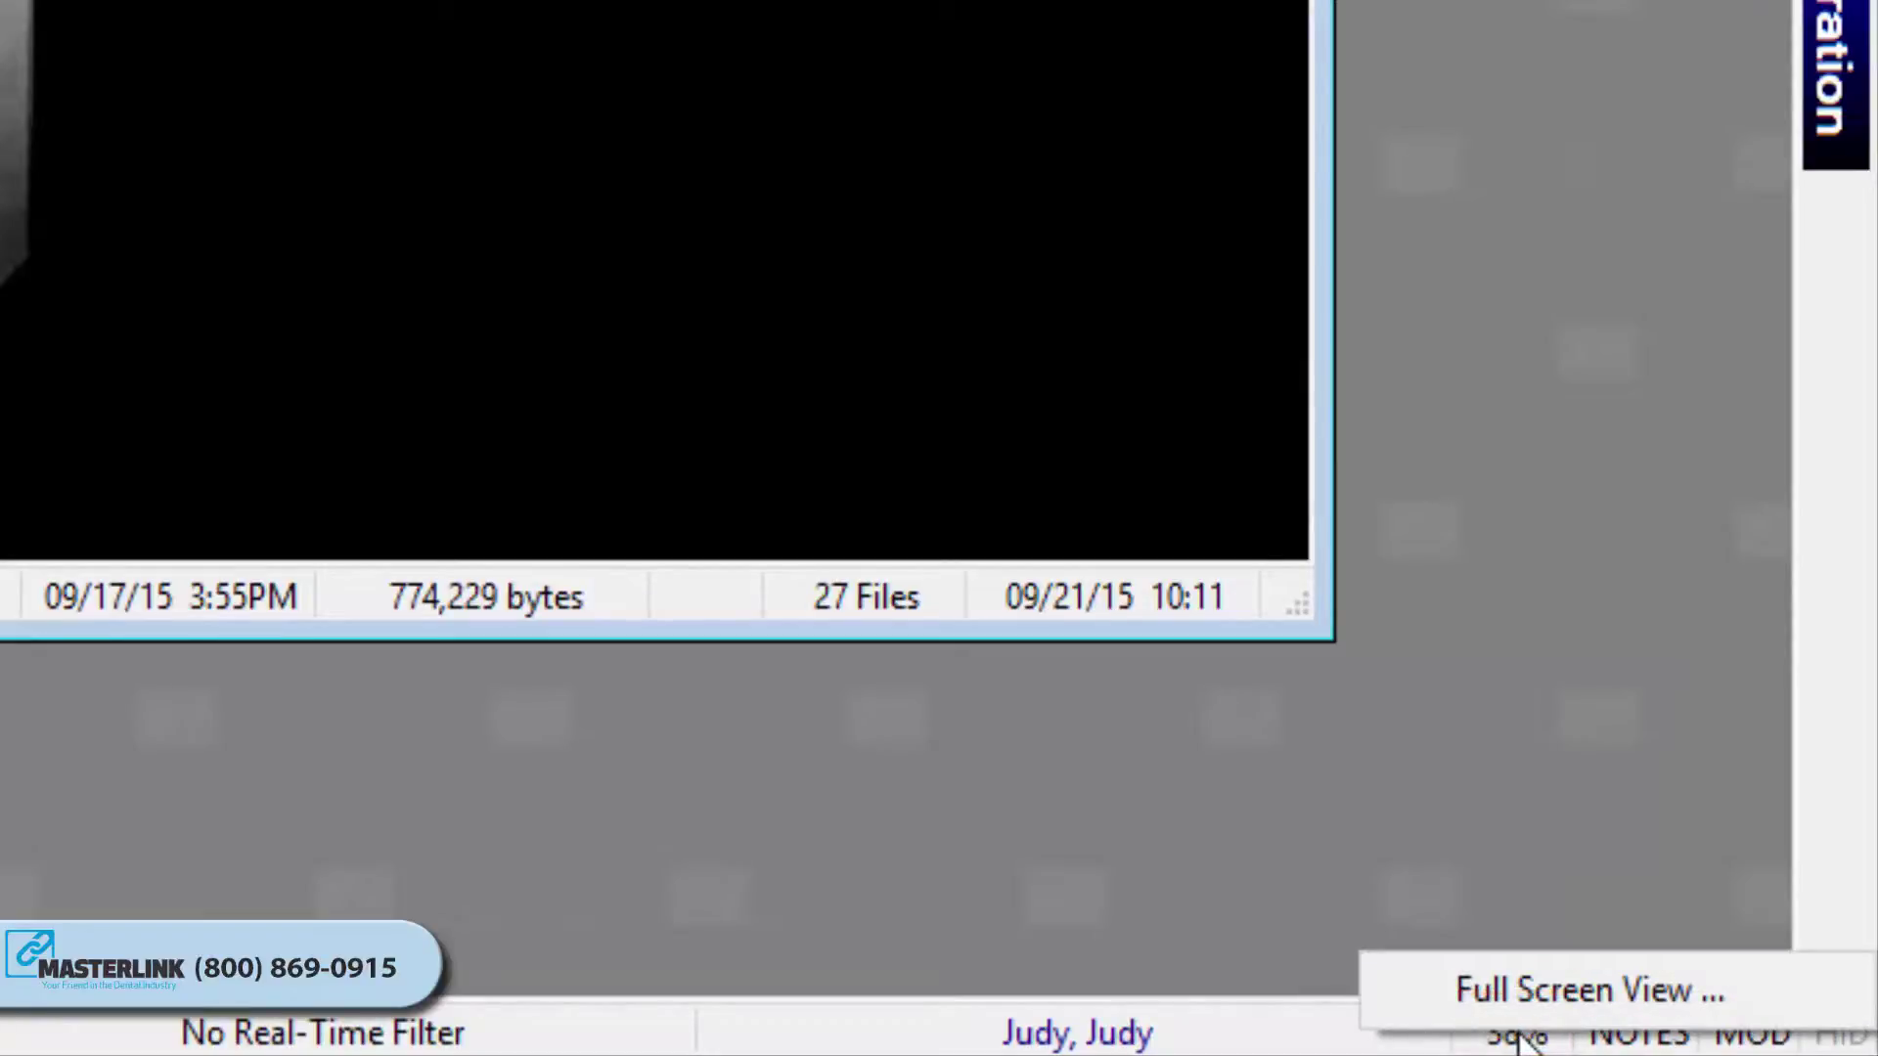
pyautogui.click(1494, 806)
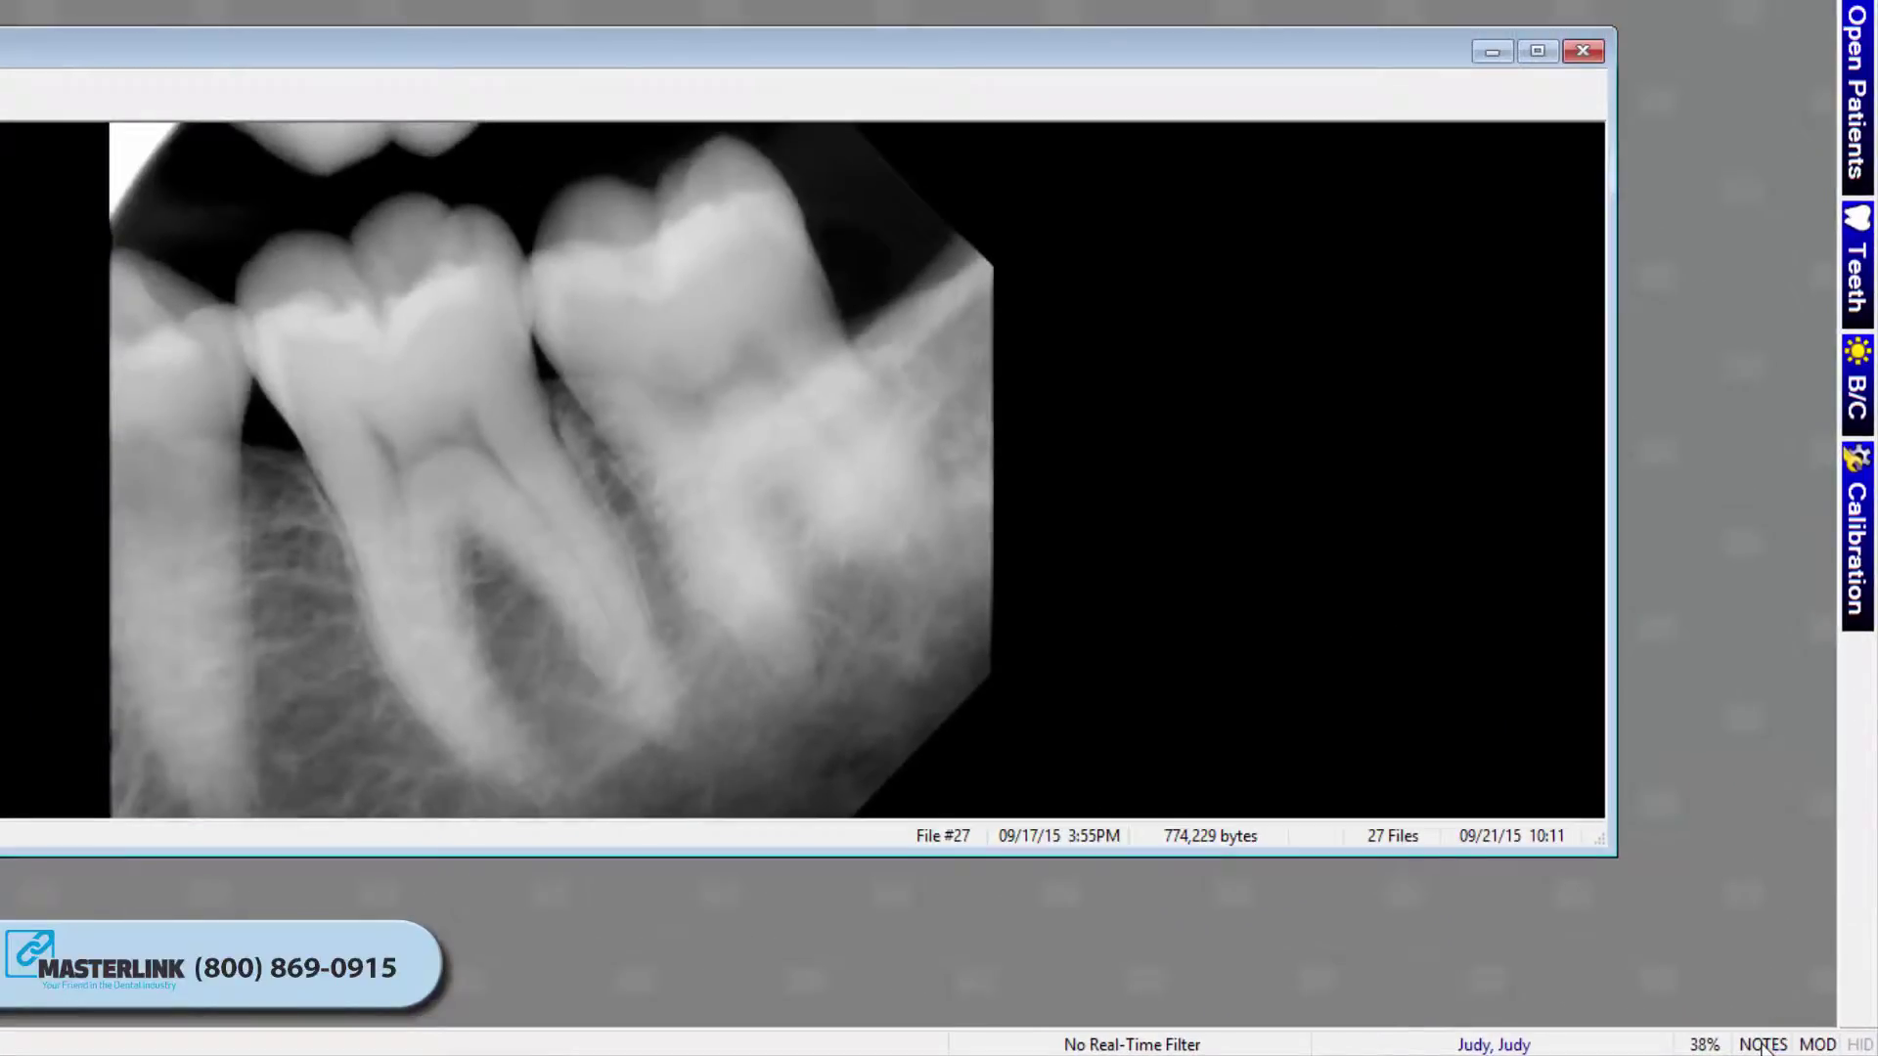
# Open the displayed X-ray's image notes for reading and close them with their text kept
pyautogui.doubleClick(1764, 1045)
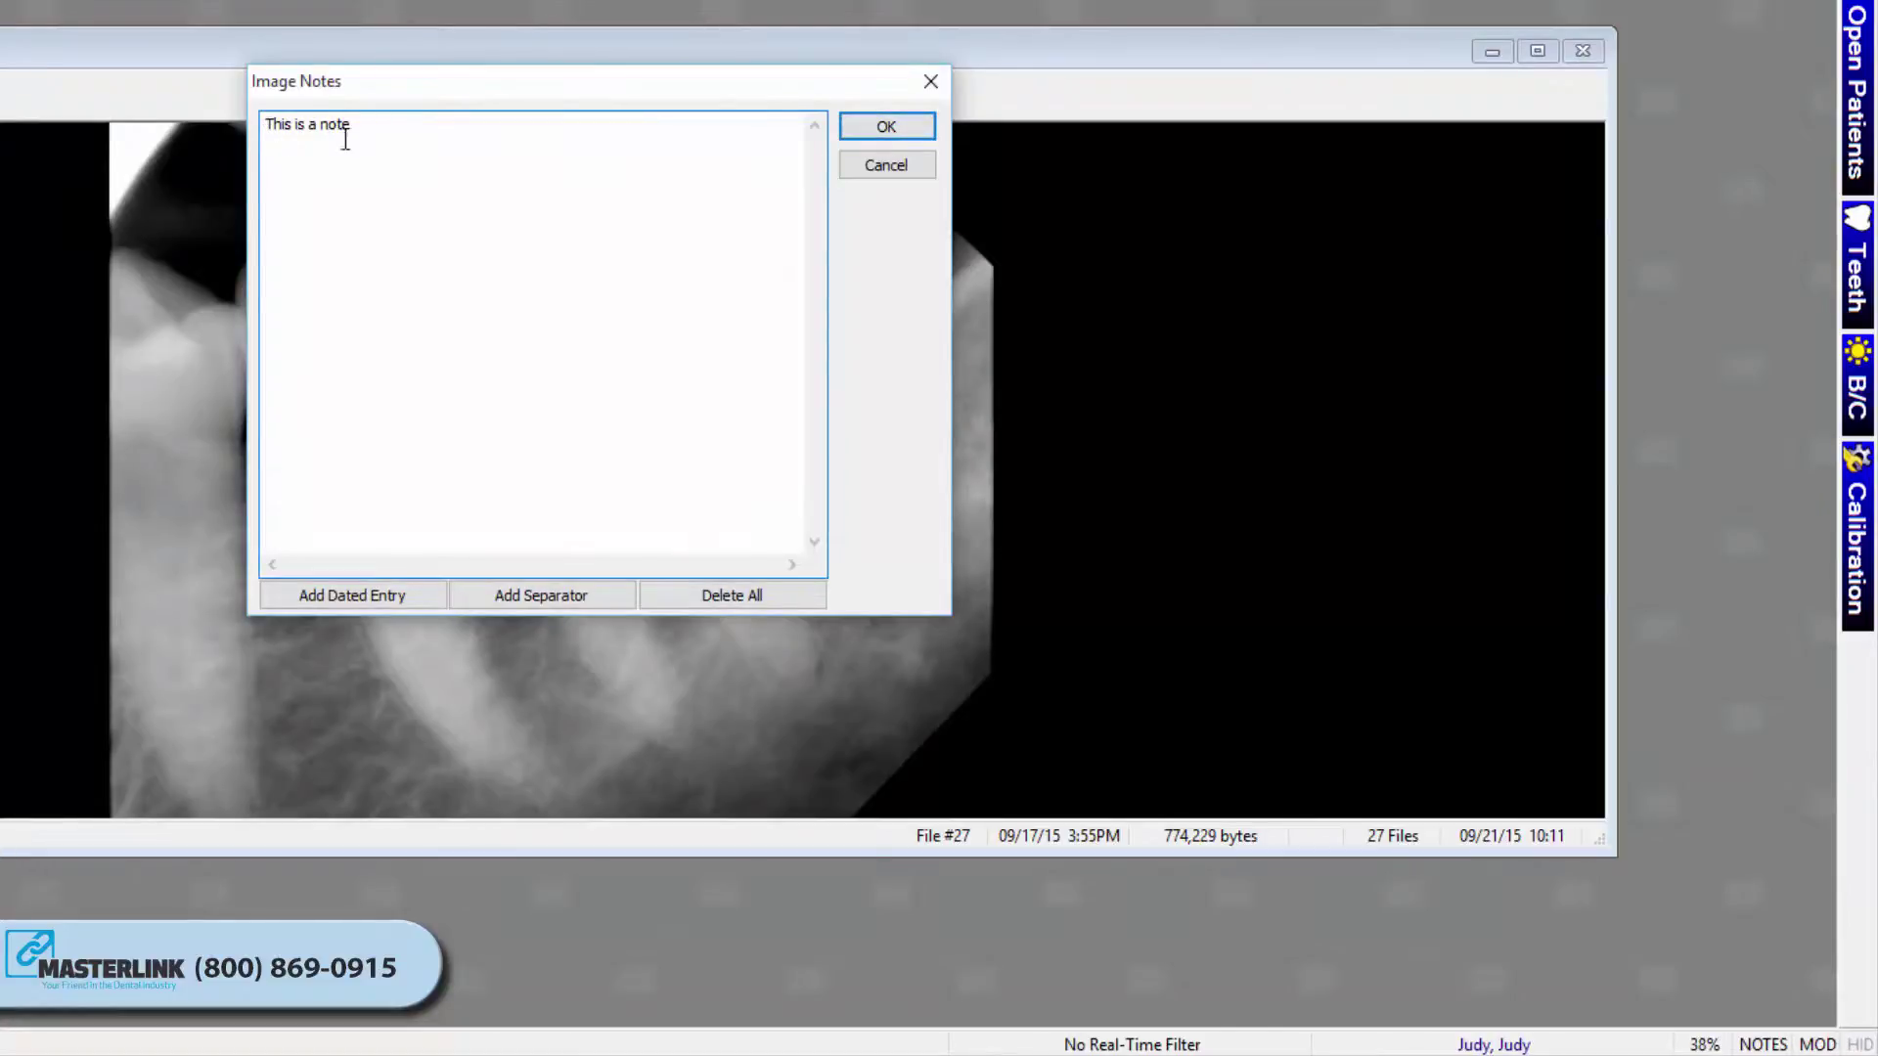
pyautogui.click(872, 135)
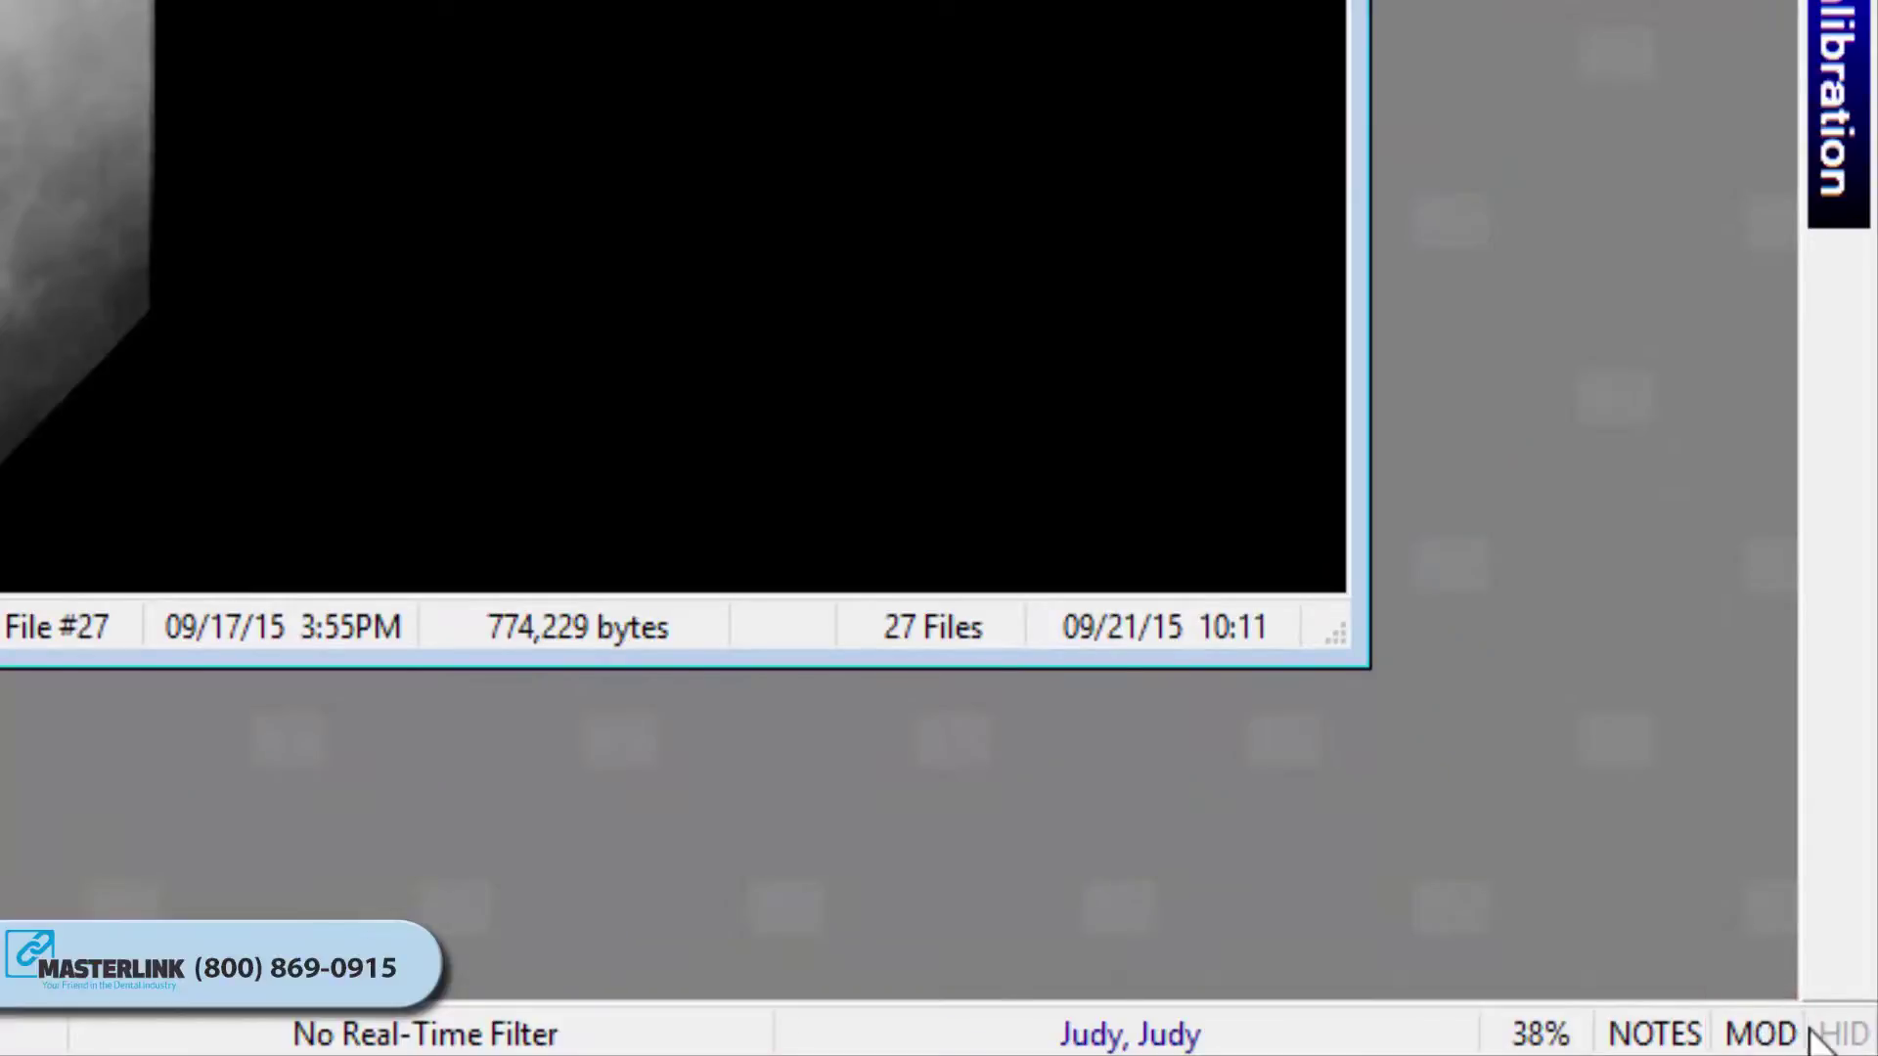
# View the label-hiding options for the displayed X-ray and dismiss them
pyautogui.click(1864, 1037)
pyautogui.click(1864, 1037)
pyautogui.click(1864, 1036)
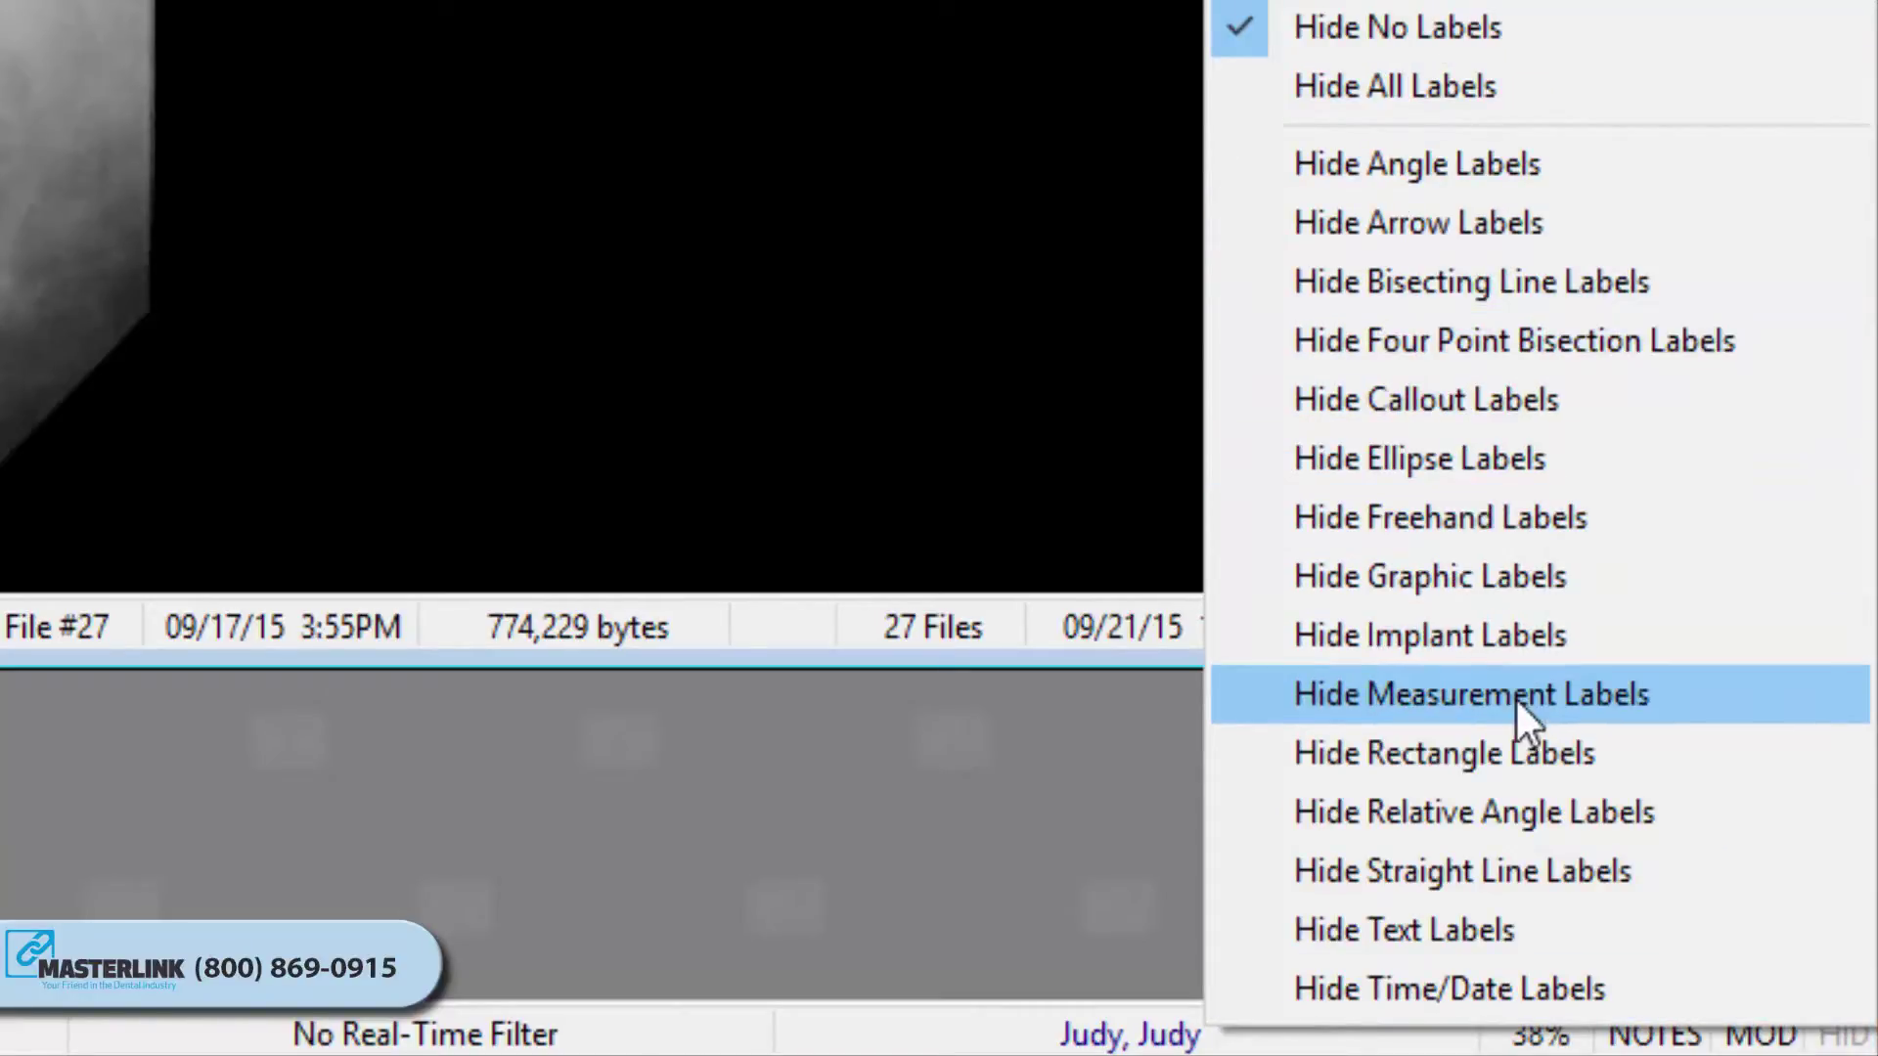
pyautogui.click(954, 879)
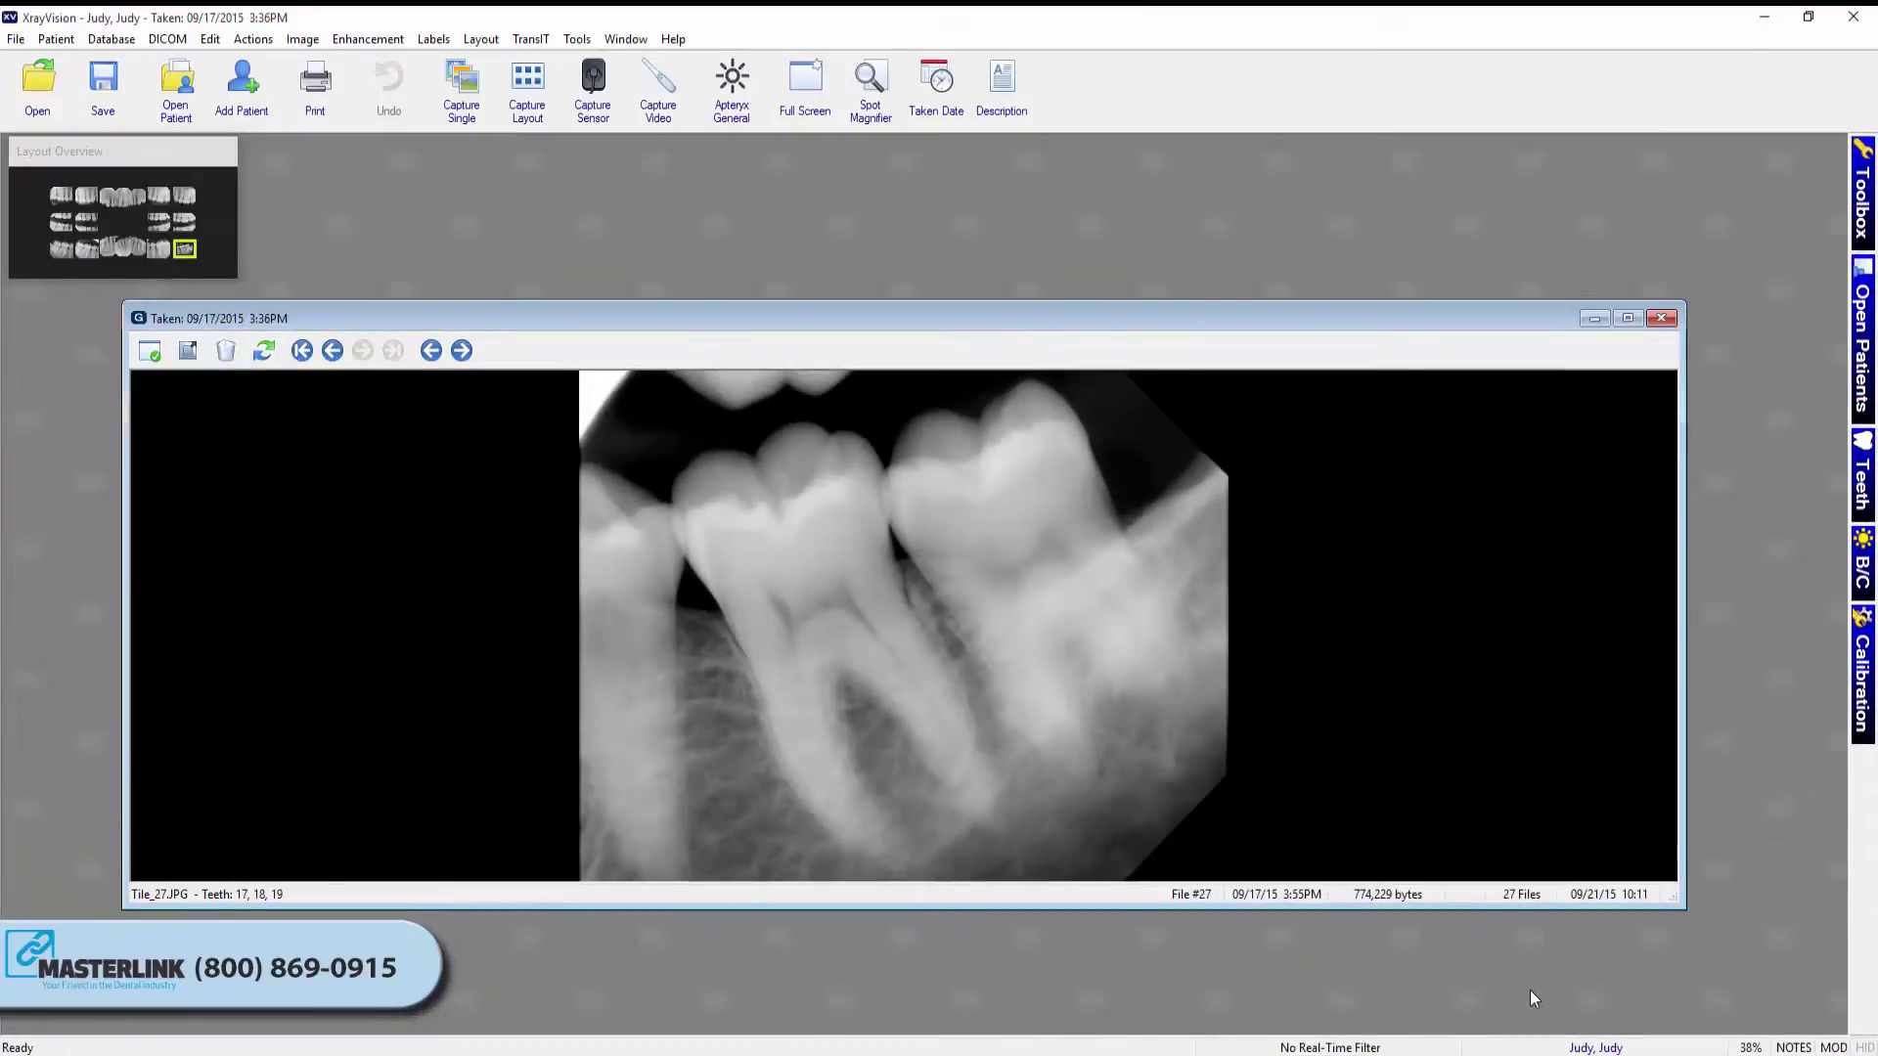